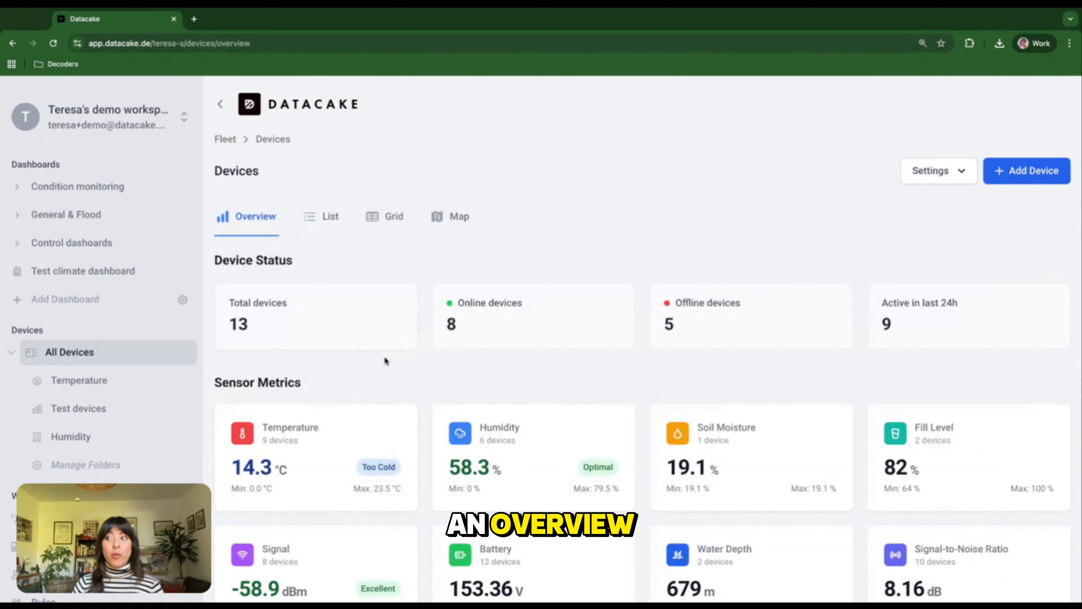
- Examine the sensor metrics on the devices overview, and open the Temperature analysis to read its guidelines
scroll(384, 359, "down", 3)
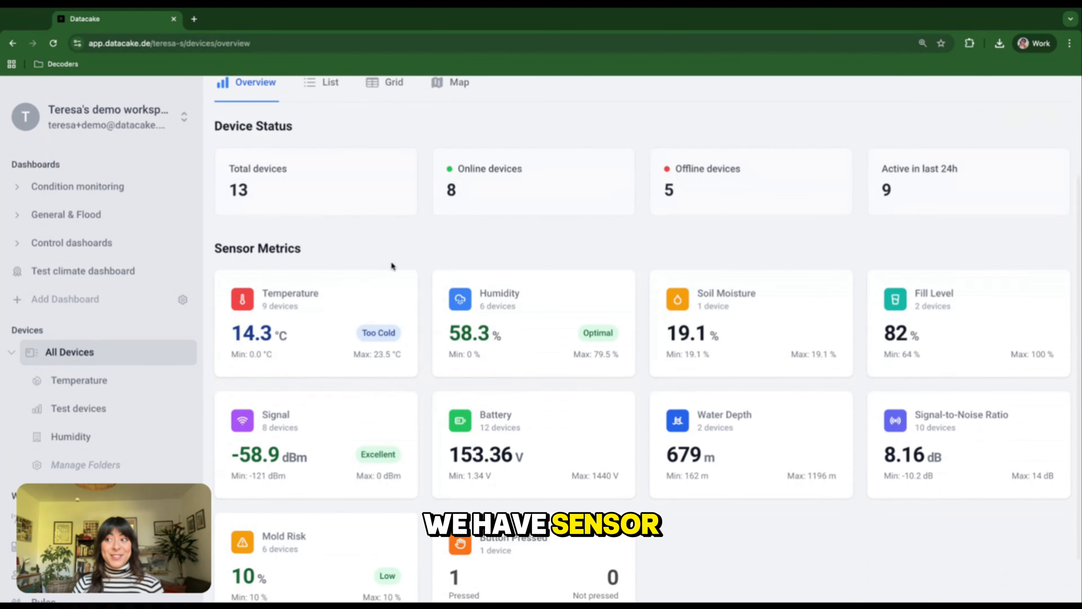
scroll(369, 282, "down", 1)
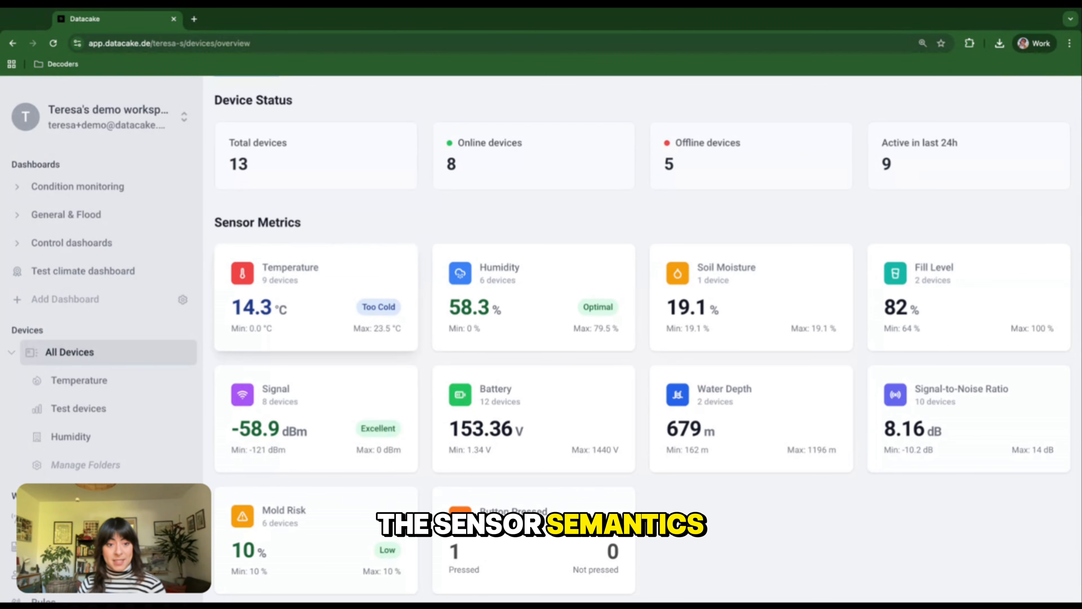
scroll(647, 339, "up", 1)
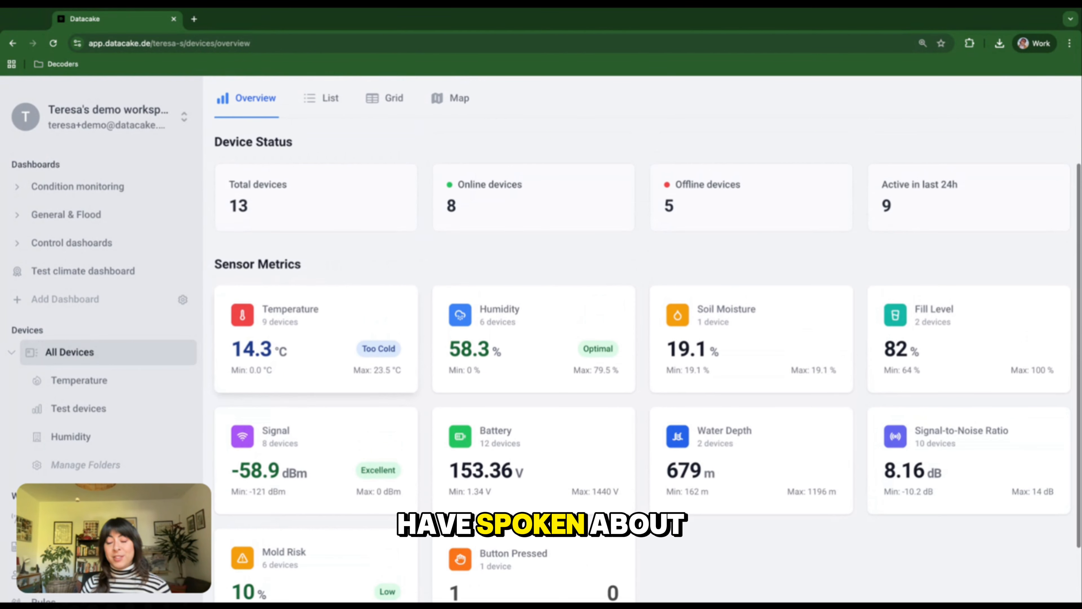
scroll(420, 302, "down", 1)
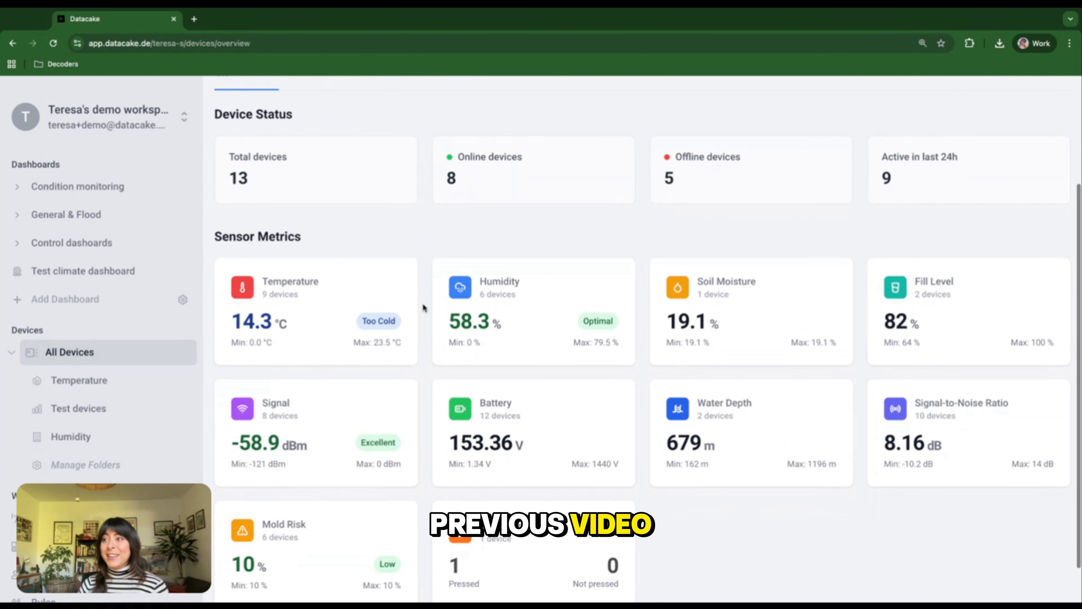
left_click(297, 285)
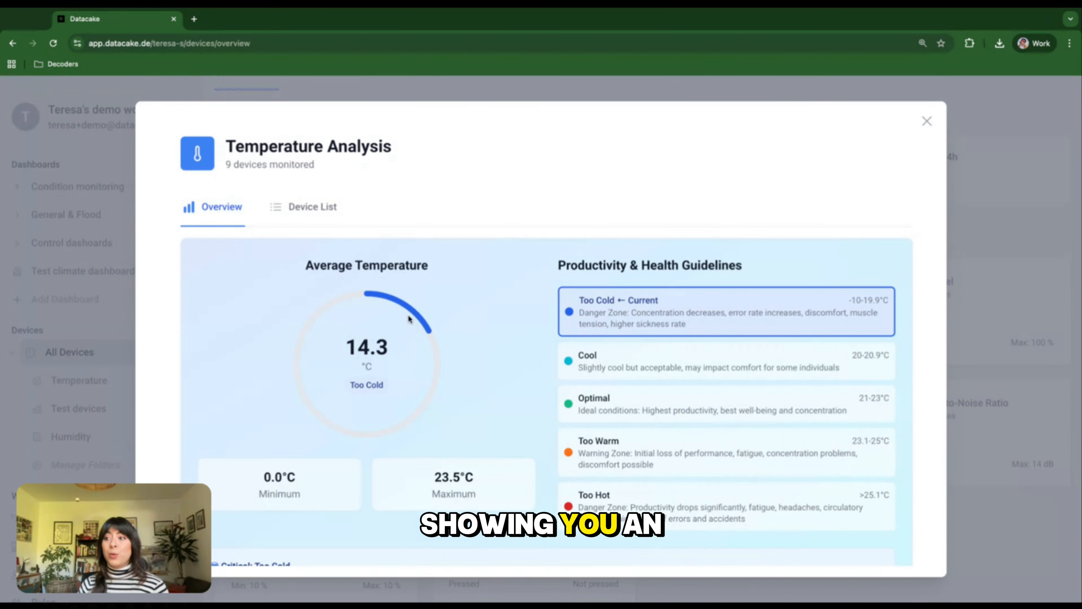
scroll(408, 318, "down", 1)
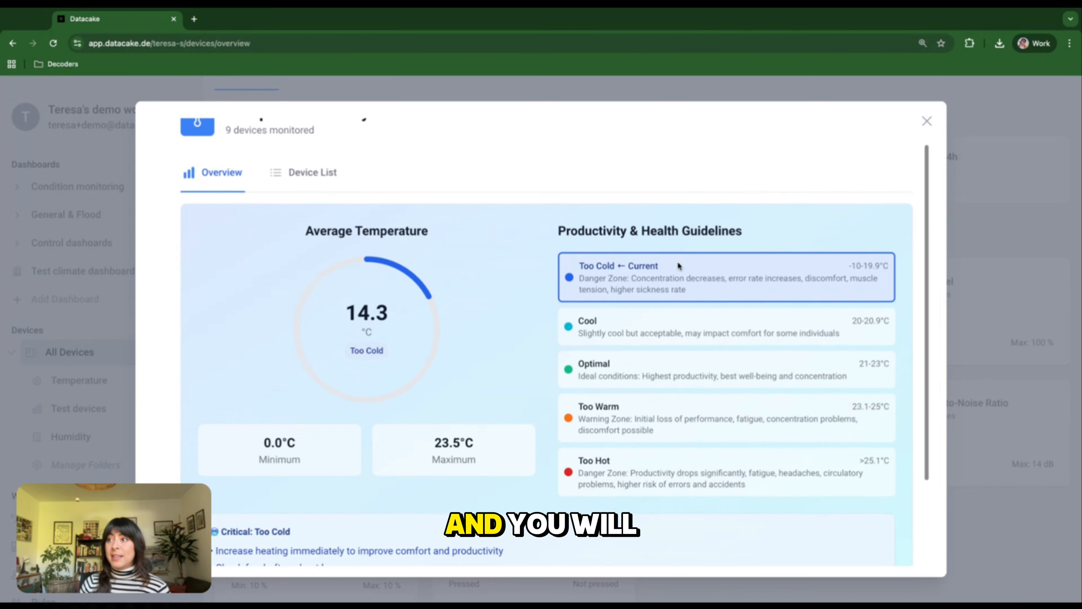
scroll(302, 242, "up", 1)
- Review the per-device temperature values and ranges in the analysis device list, and close the analysis
left_click(313, 206)
scroll(416, 331, "down", 2)
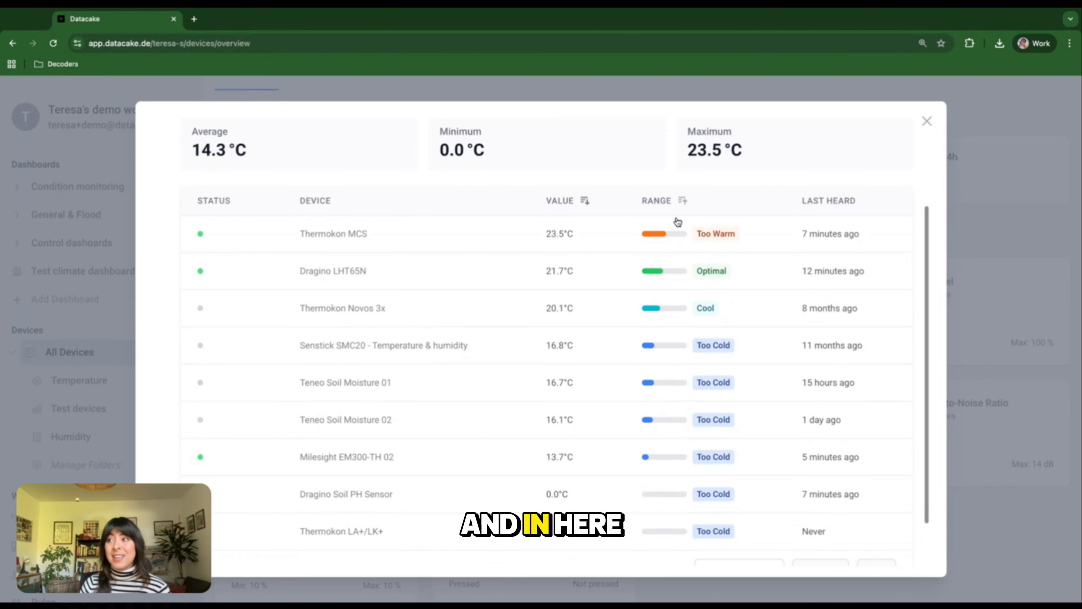
scroll(669, 387, "down", 1)
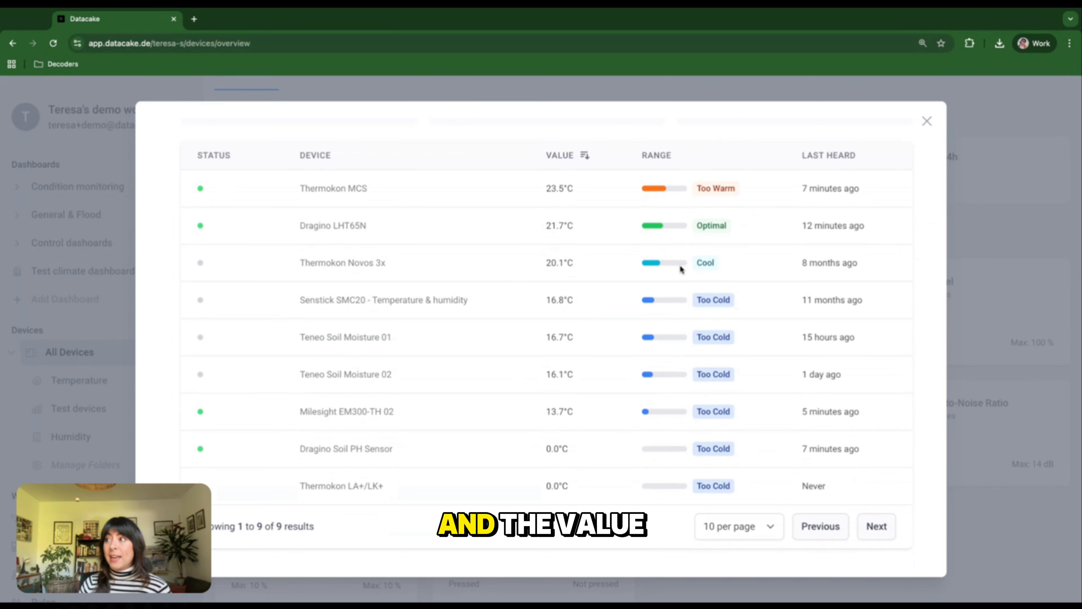
scroll(682, 269, "up", 1)
scroll(717, 428, "up", 2)
left_click(927, 121)
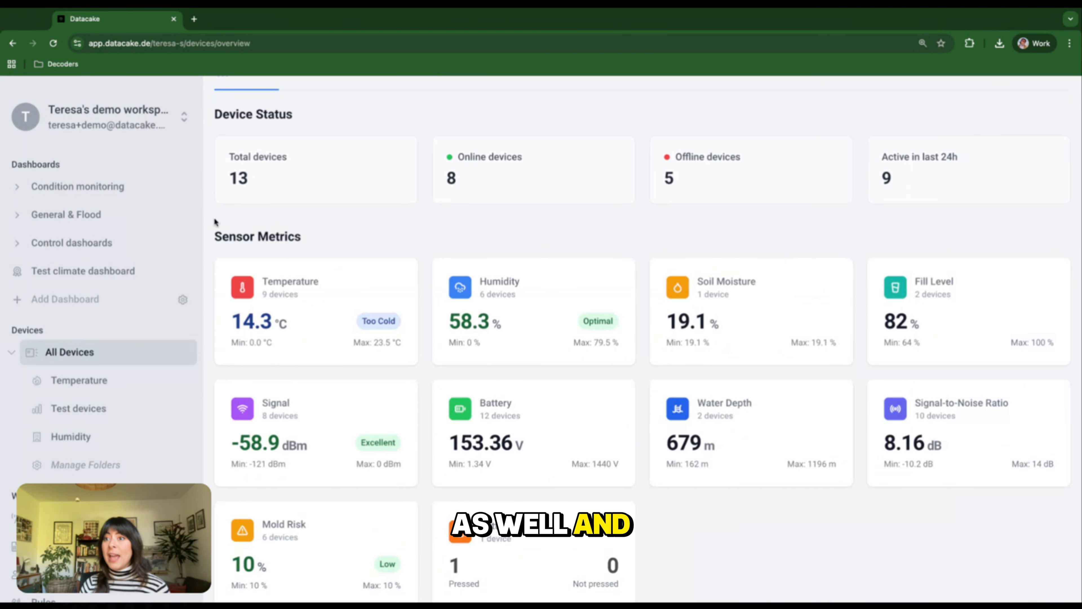
scroll(338, 242, "up", 3)
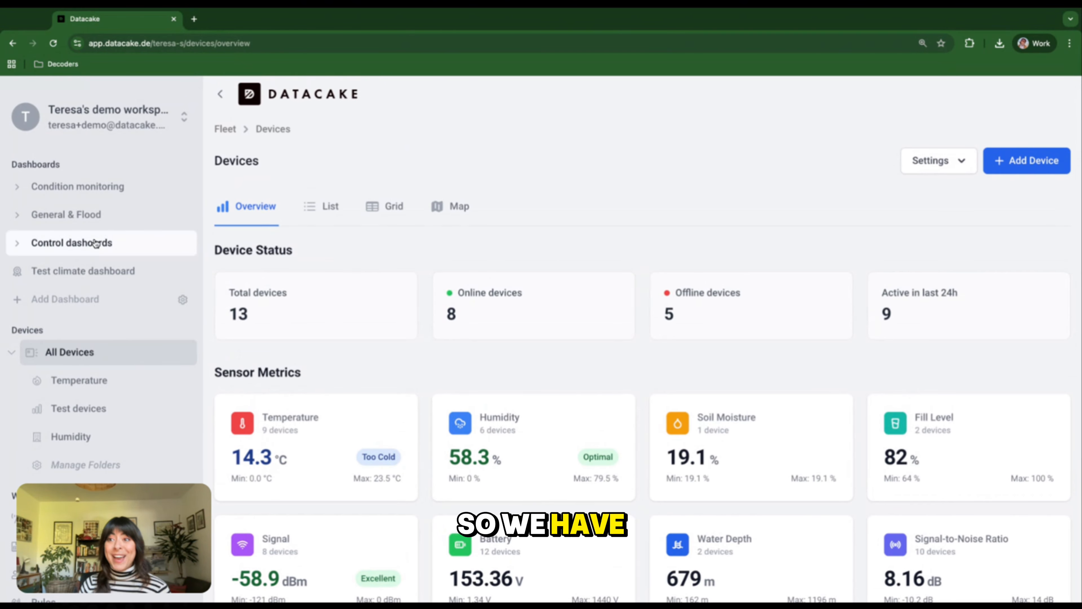
- Add a dashboard named "Semantics dashboard" with access for all workspace members
left_click(66, 299)
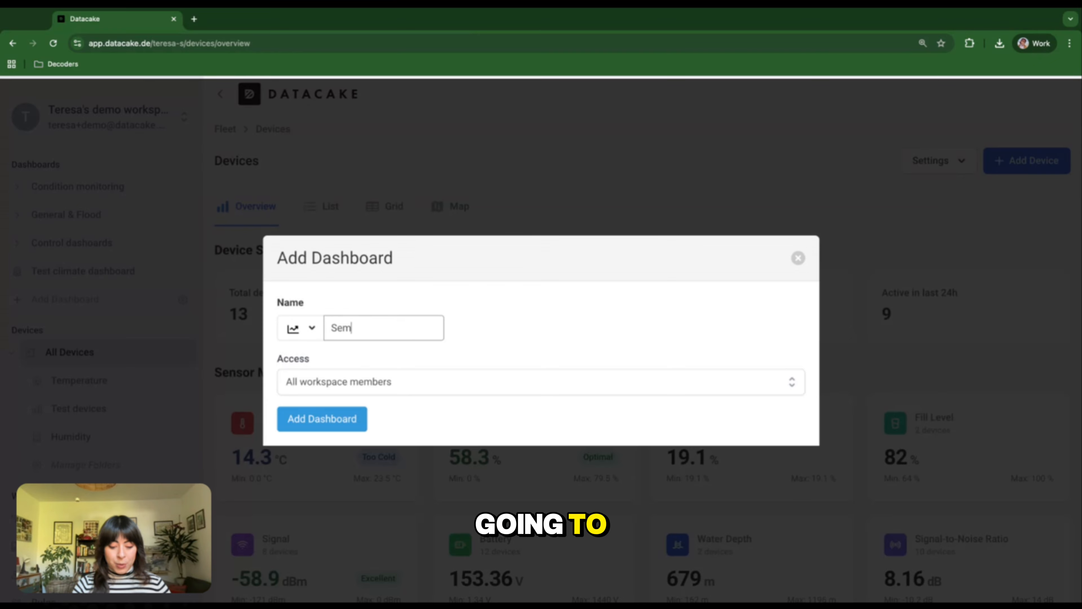
type("cs dashboard")
left_click(322, 418)
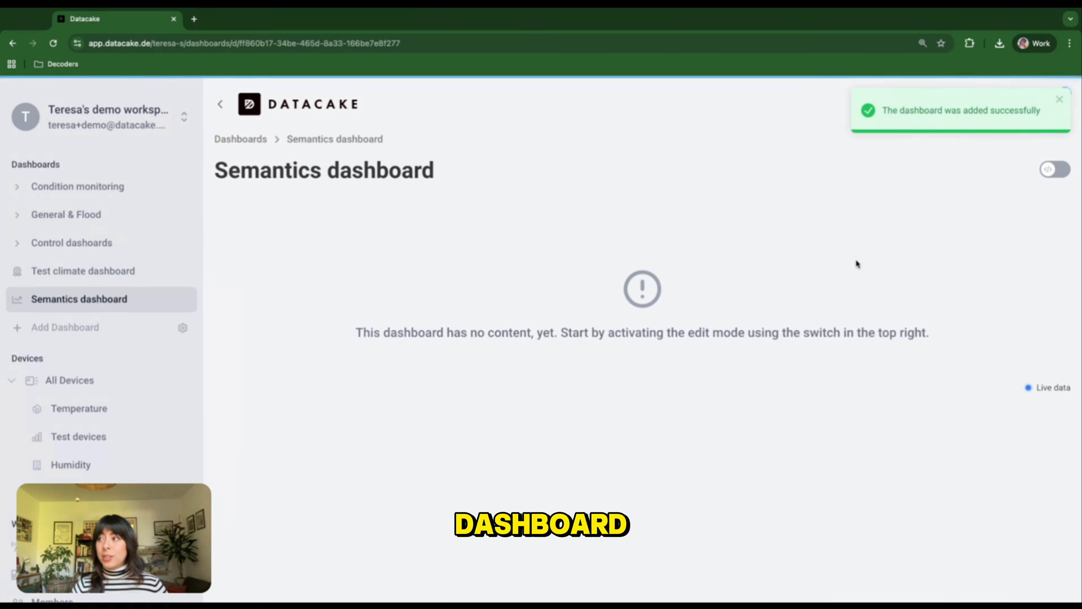
- Enable edit mode on the Semantics dashboard and add a Value widget with the Temperature preset
left_click(1062, 170)
left_click(997, 170)
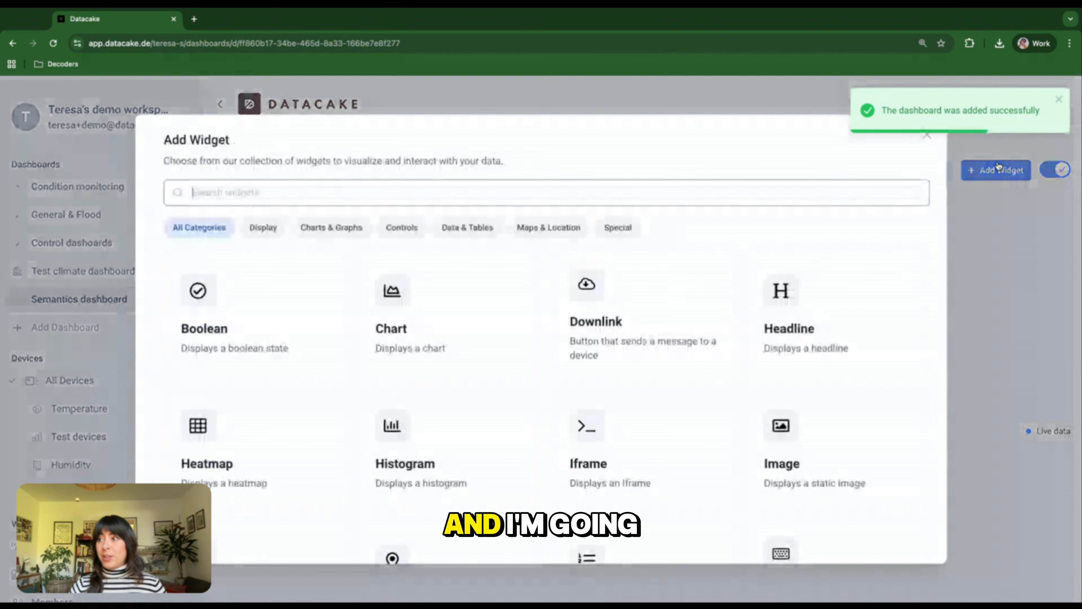
type("value")
left_click(388, 370)
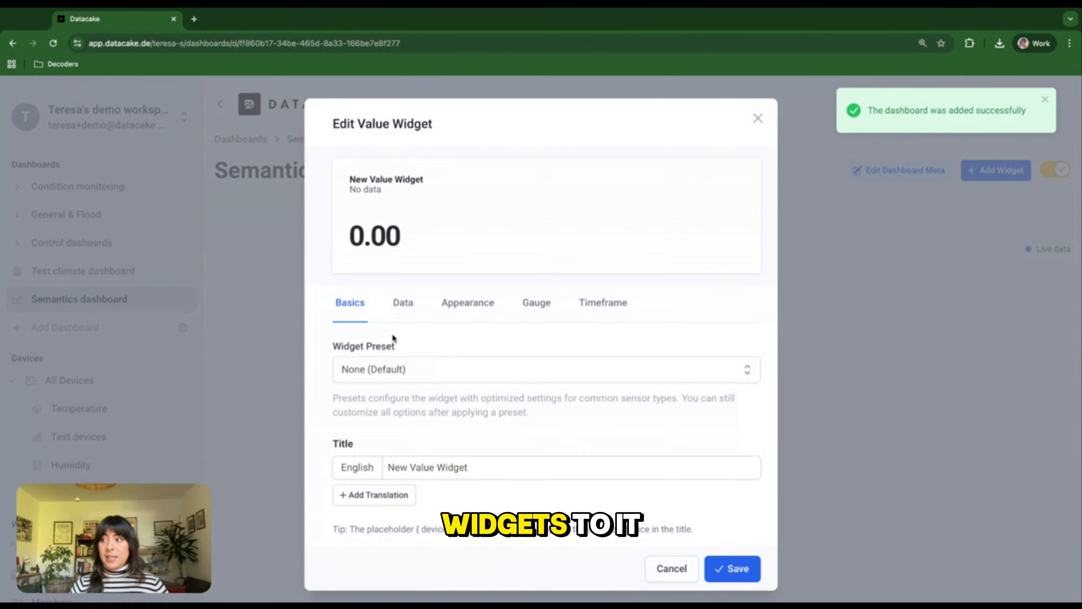
left_click(388, 370)
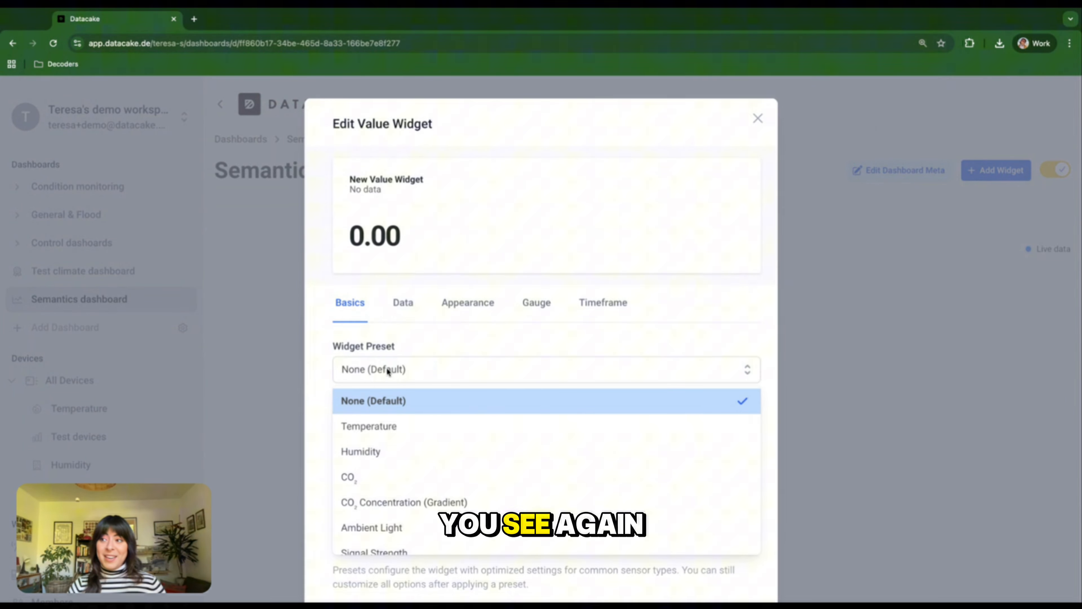
left_click(375, 424)
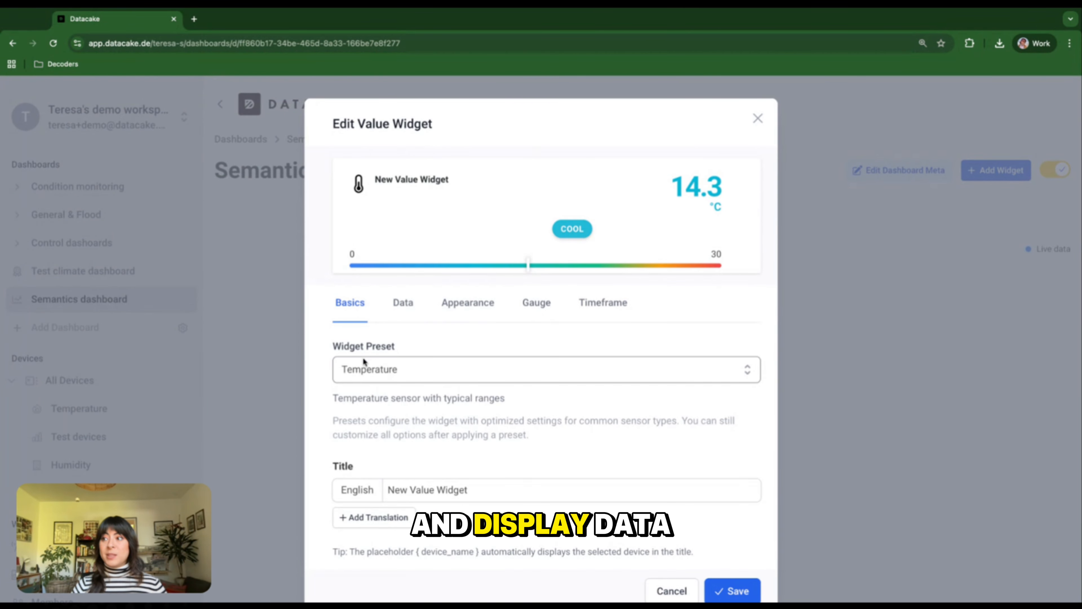
- Open the widget's data settings and compare the Static Devices source mode with Semantics, leaving Semantics selected
left_click(396, 310)
scroll(422, 391, "down", 1)
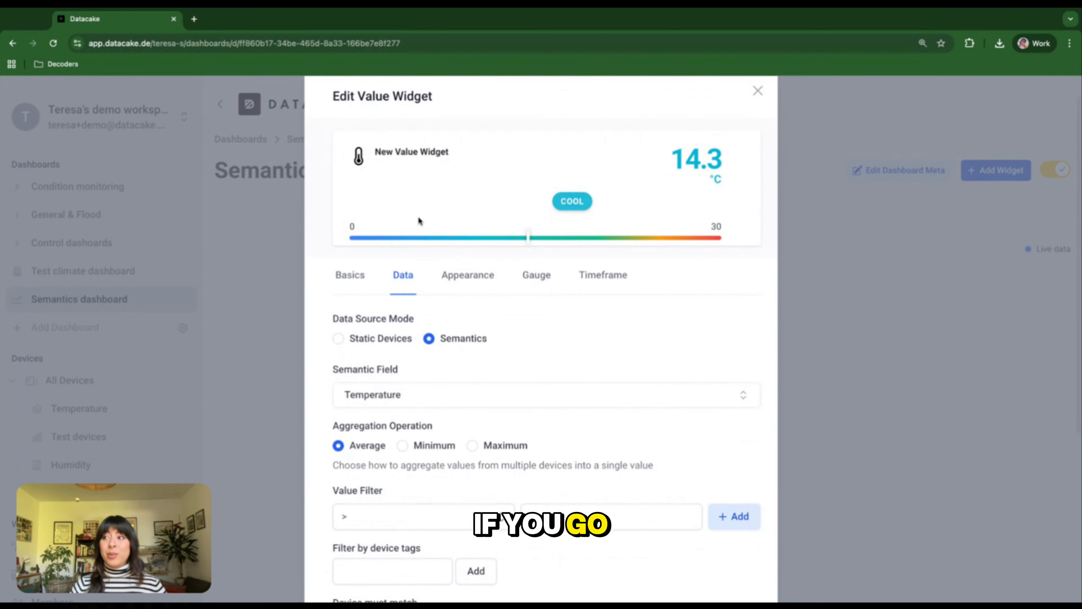
scroll(403, 284, "down", 1)
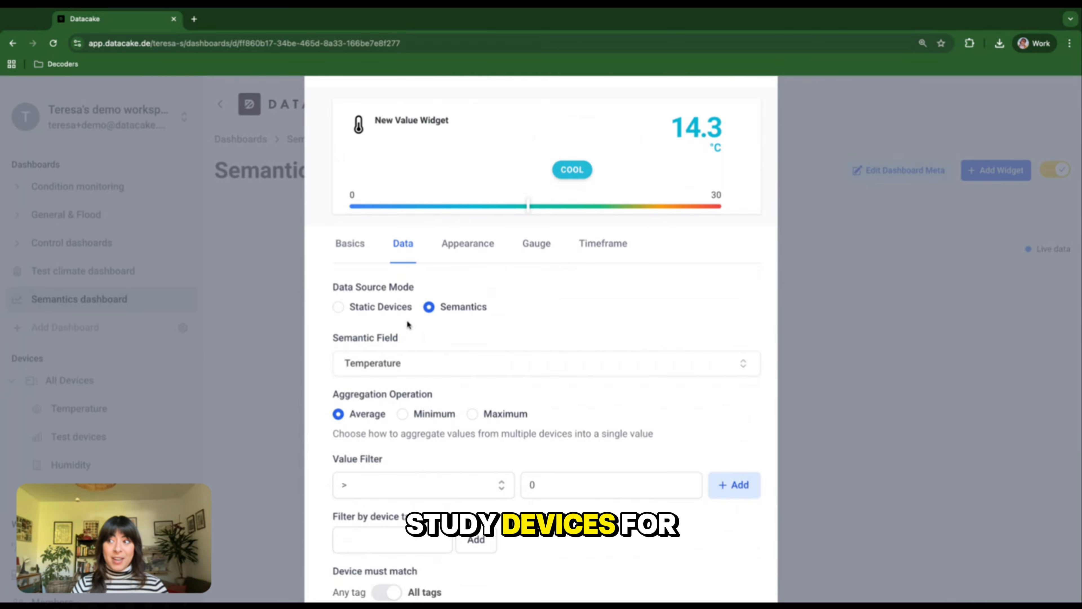
left_click(340, 308)
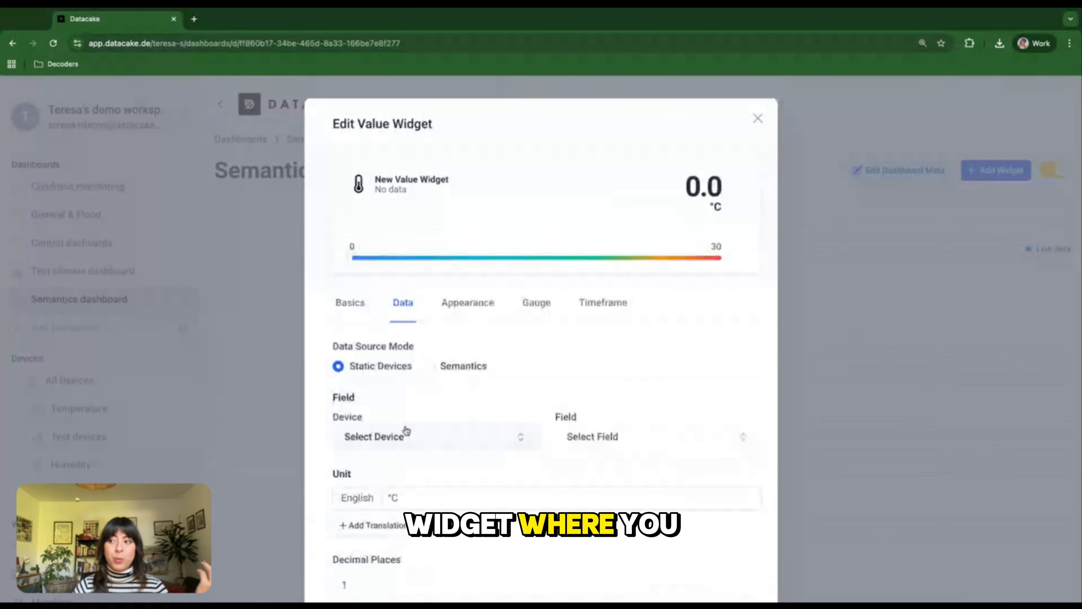
left_click(430, 367)
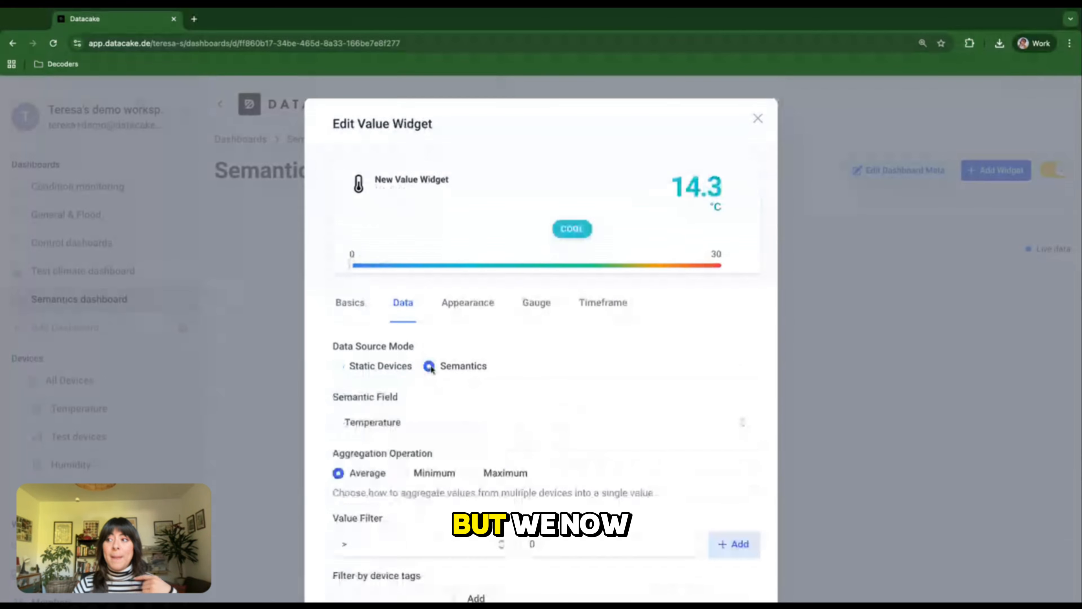
- Browse the semantic fields available for the widget and close the list without changing the Temperature field
scroll(404, 427, "down", 2)
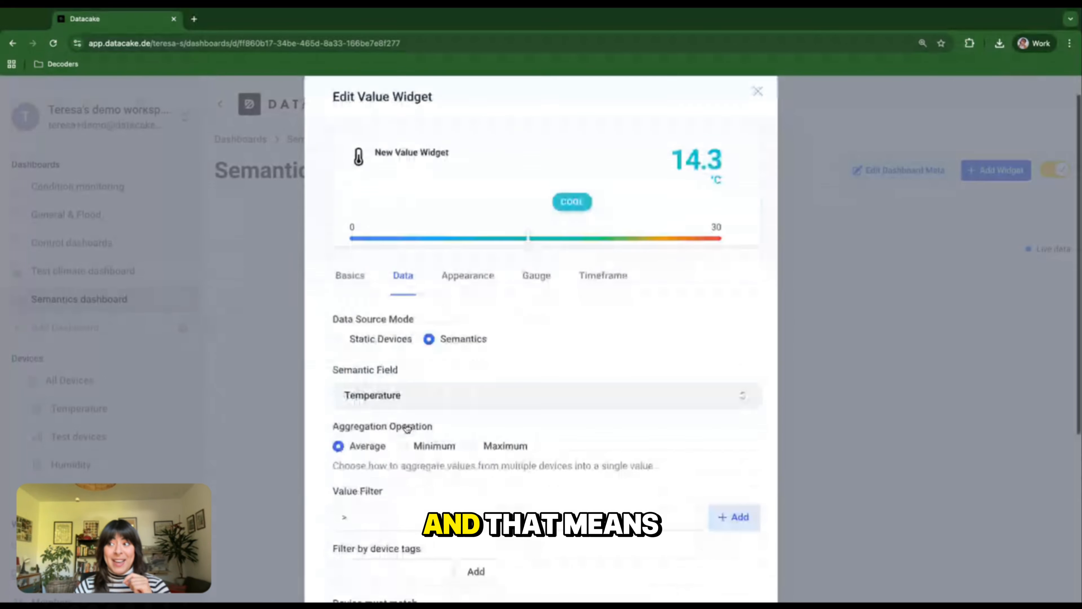
left_click(423, 375)
scroll(421, 256, "down", 5)
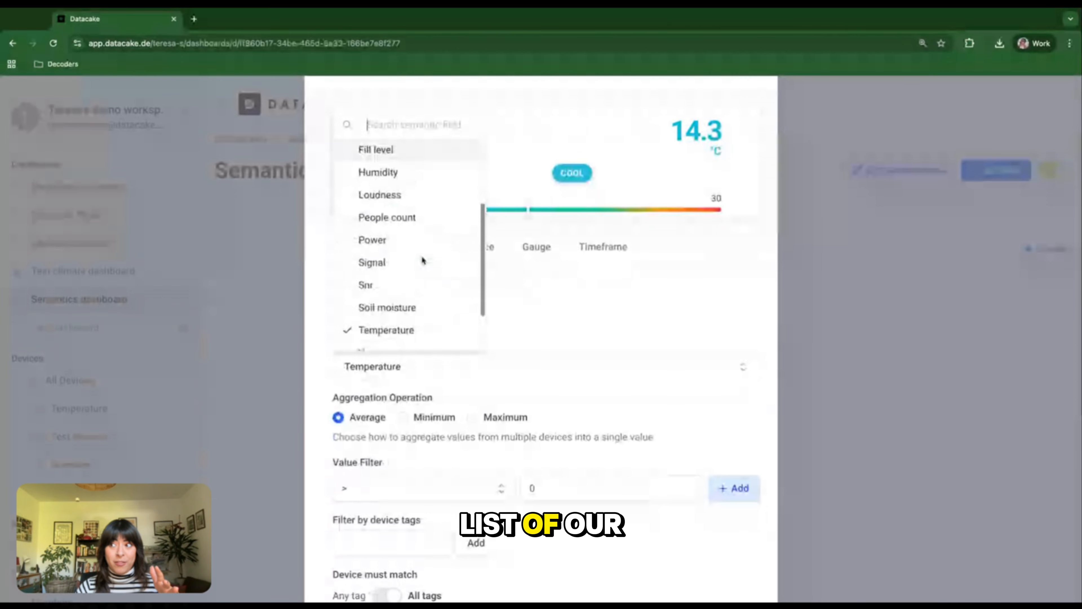
left_click(590, 355)
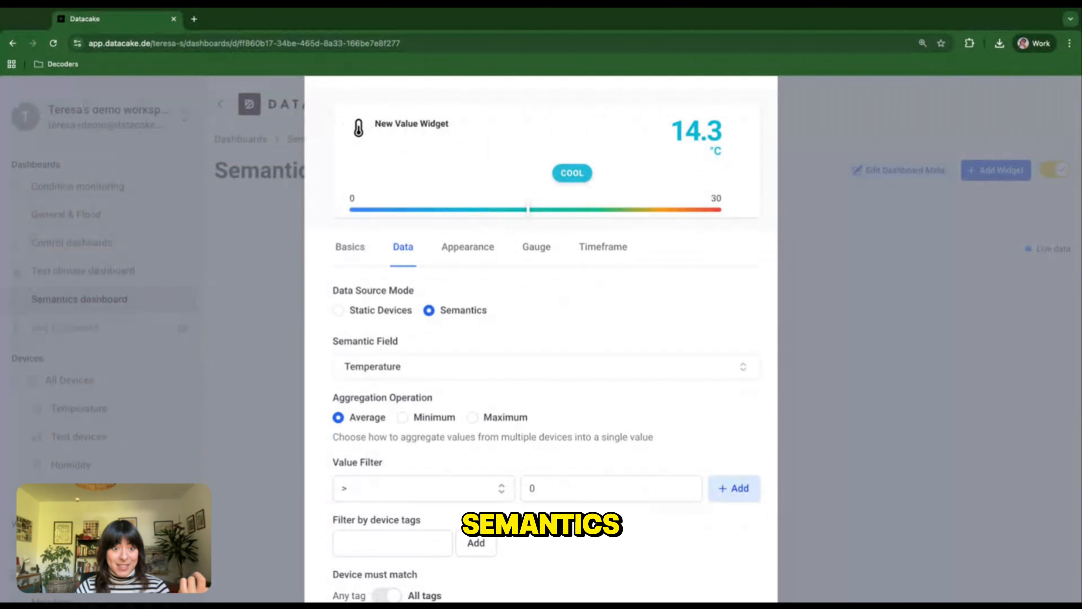
- Try the Minimum aggregation for the temperature widget, and set the aggregation operation to Maximum
scroll(422, 397, "down", 1)
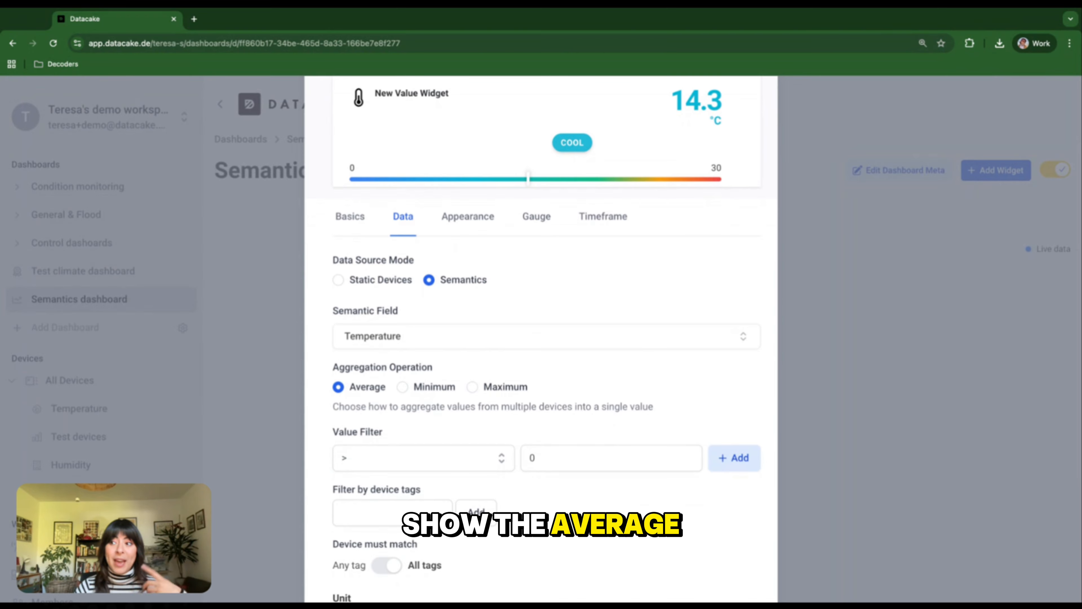
left_click(404, 387)
left_click(472, 387)
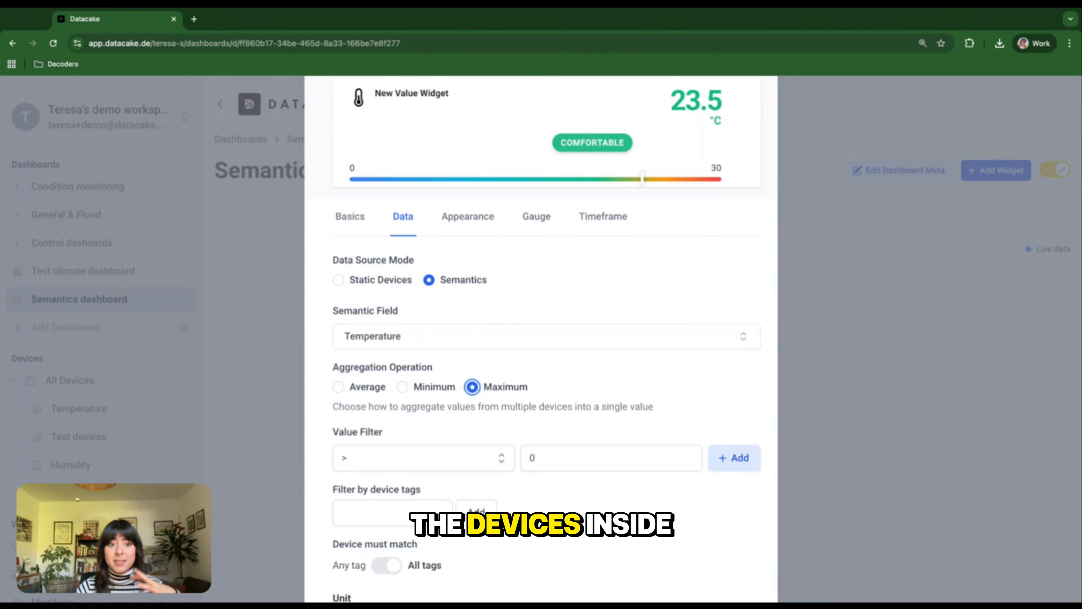
- Change the value widget's English title to "Max Temperature"
scroll(387, 290, "up", 1)
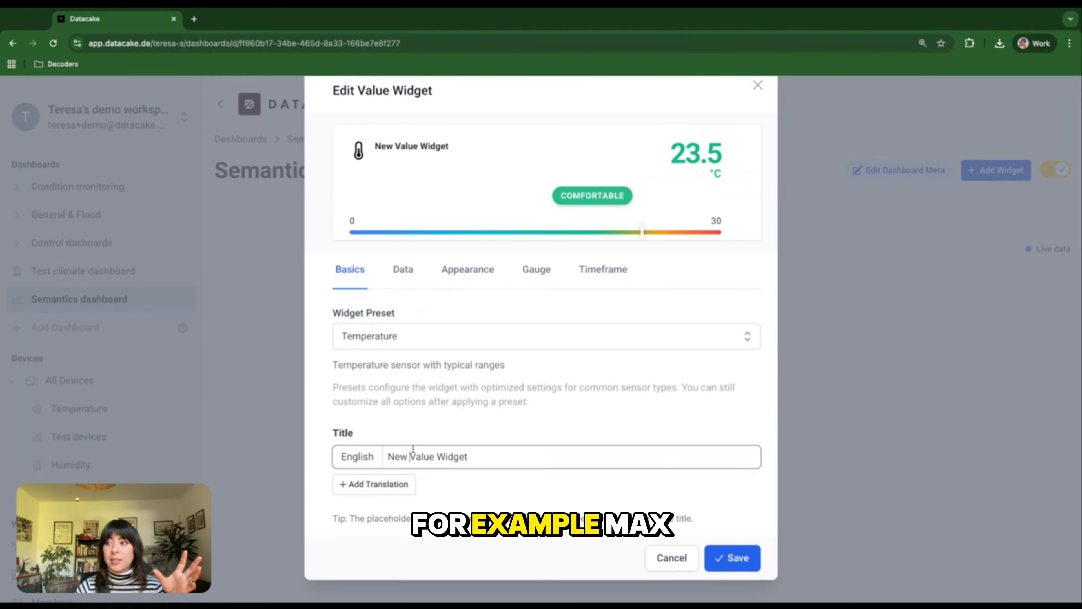
triple_click(413, 450)
type("Max Tempe")
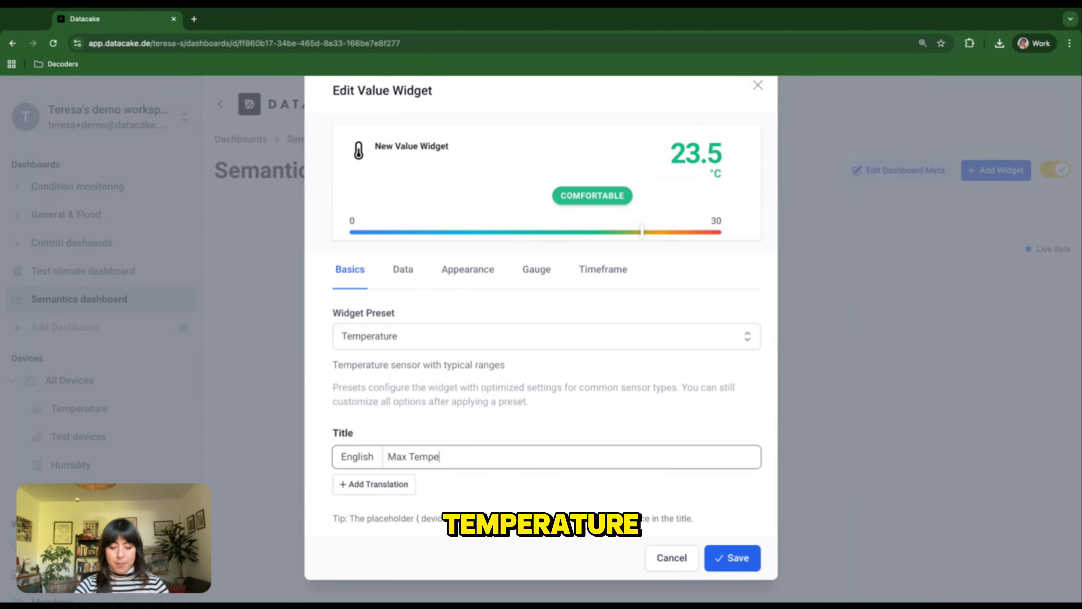
- Add a value filter to the widget's data settings that only includes temperatures > 20
left_click(407, 268)
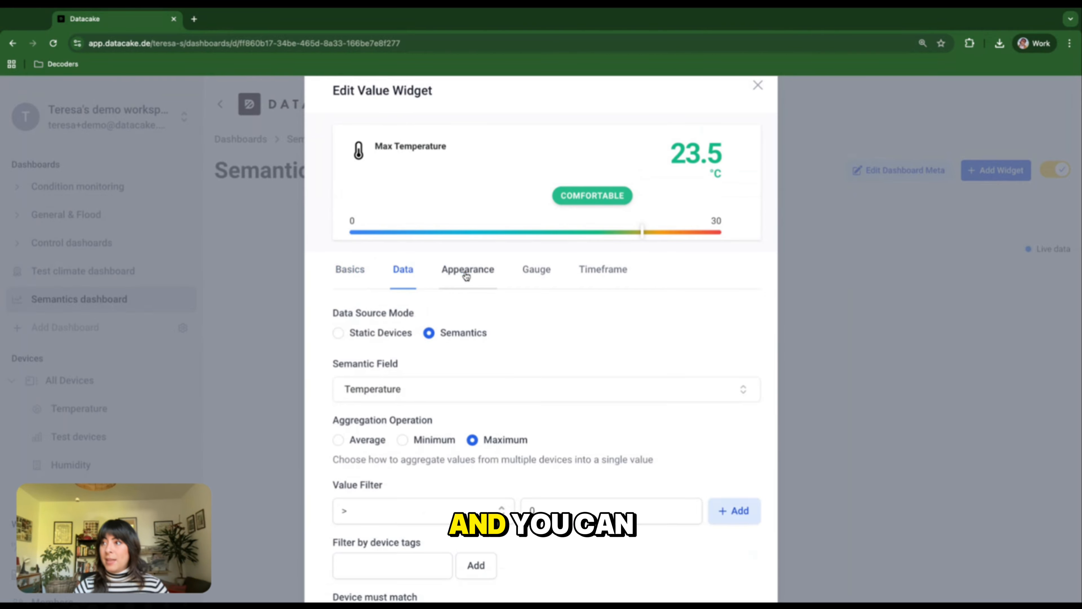
left_click(466, 279)
left_click(416, 281)
scroll(452, 411, "down", 5)
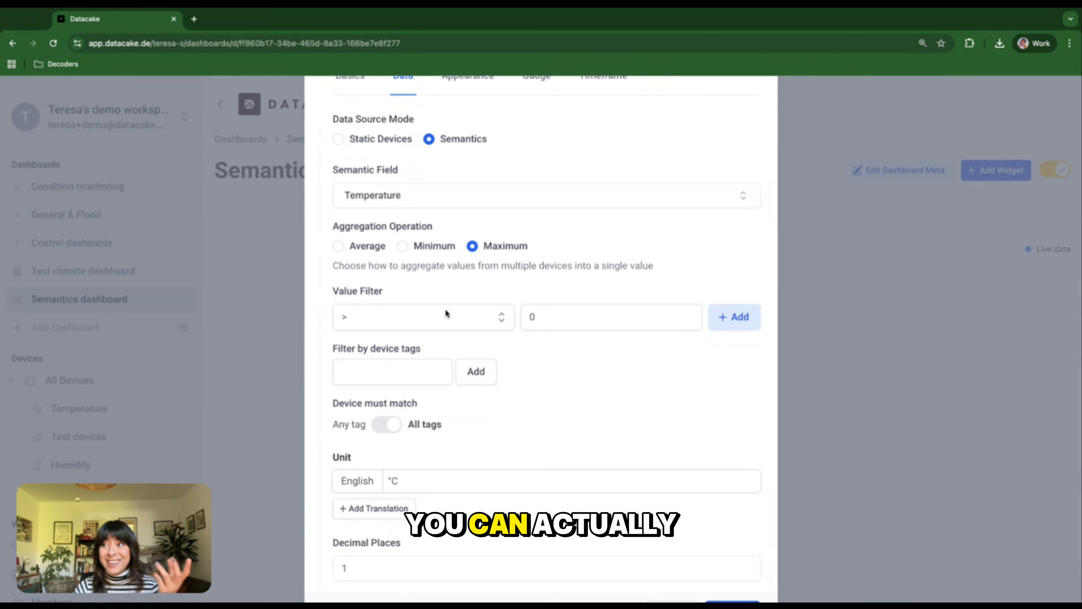
left_click(446, 311)
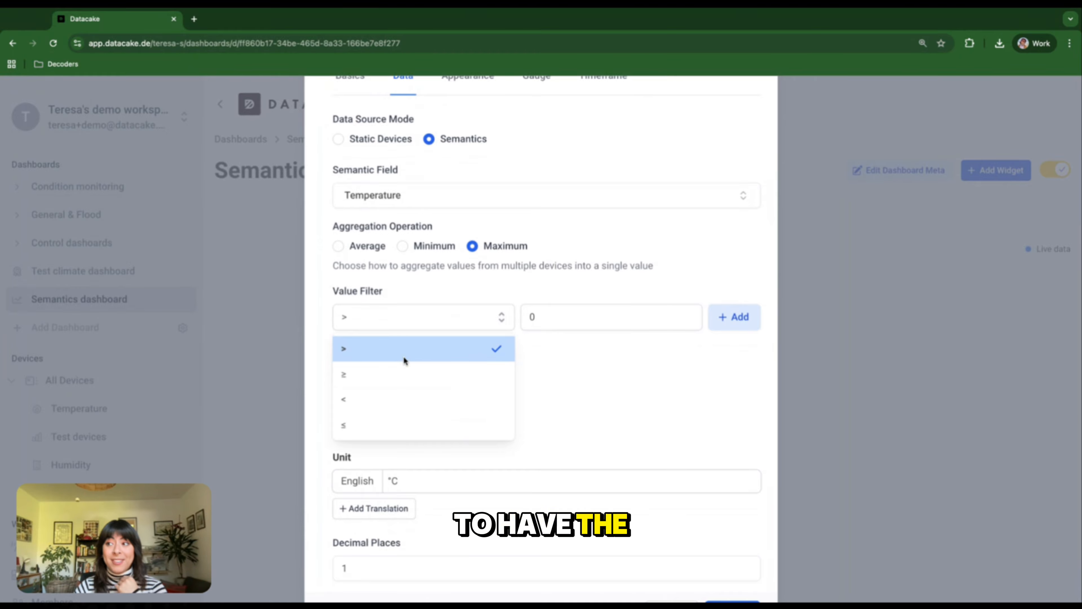
left_click(396, 346)
left_click(528, 319)
type("20")
left_click(727, 316)
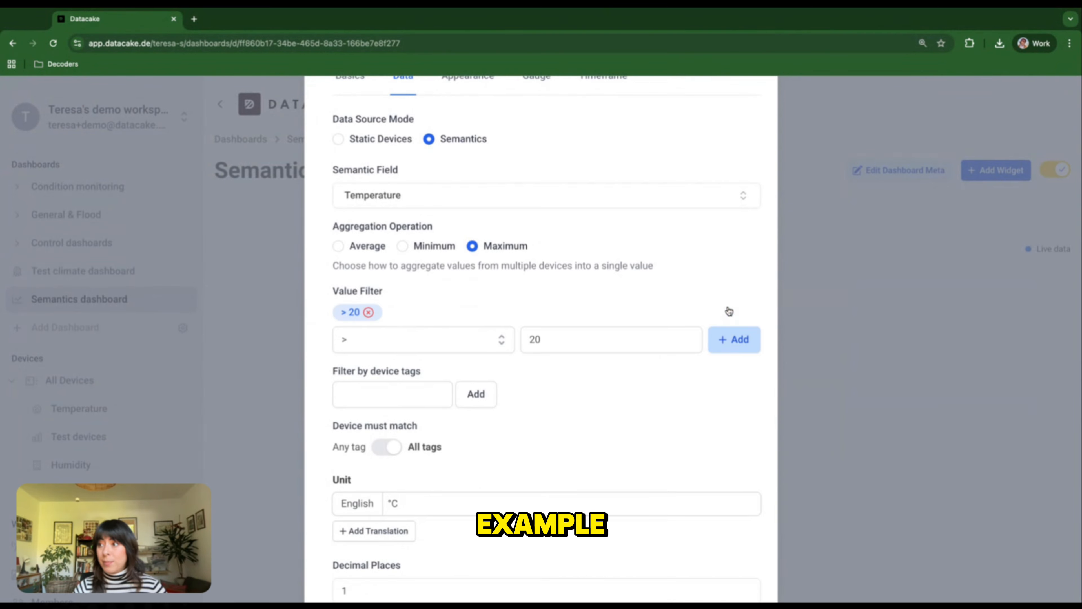
- Check the widget preview and examine the device tag filter, tag matching, unit and decimal place settings
scroll(643, 324, "up", 5)
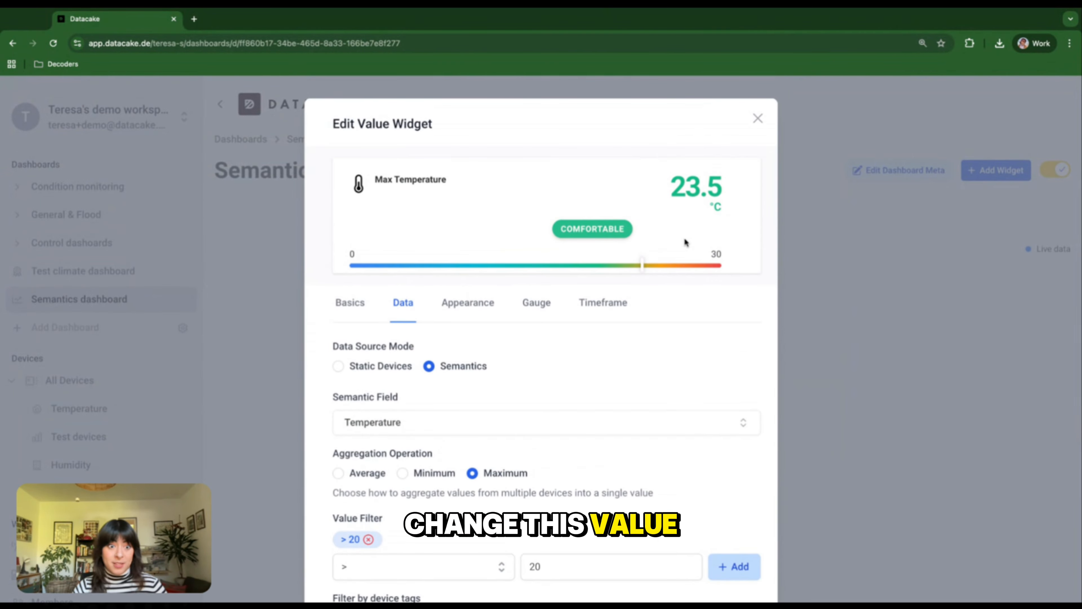
scroll(595, 423, "down", 6)
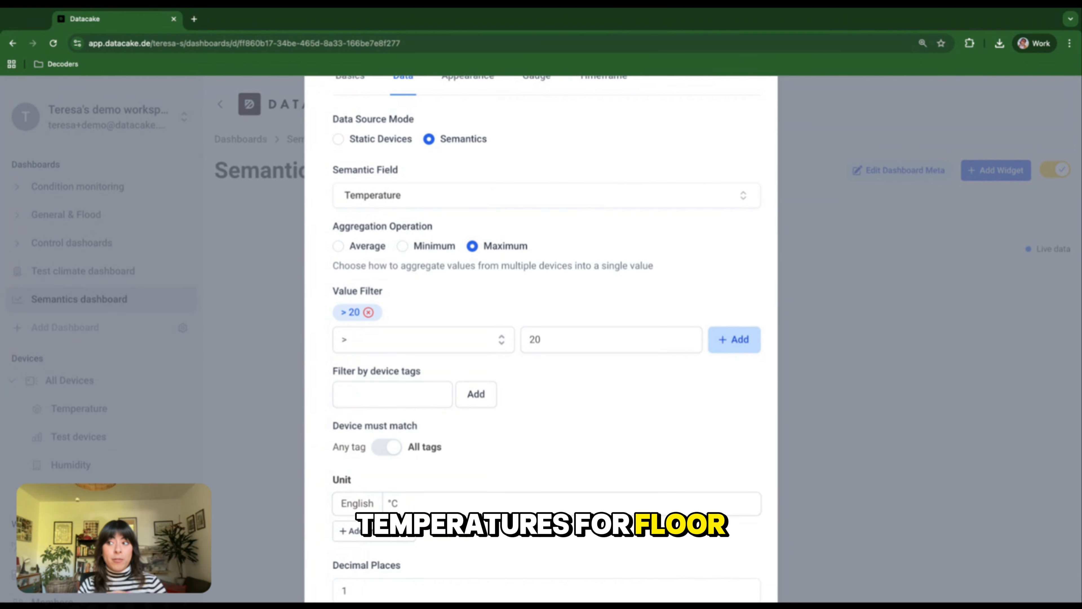
scroll(370, 370, "down", 2)
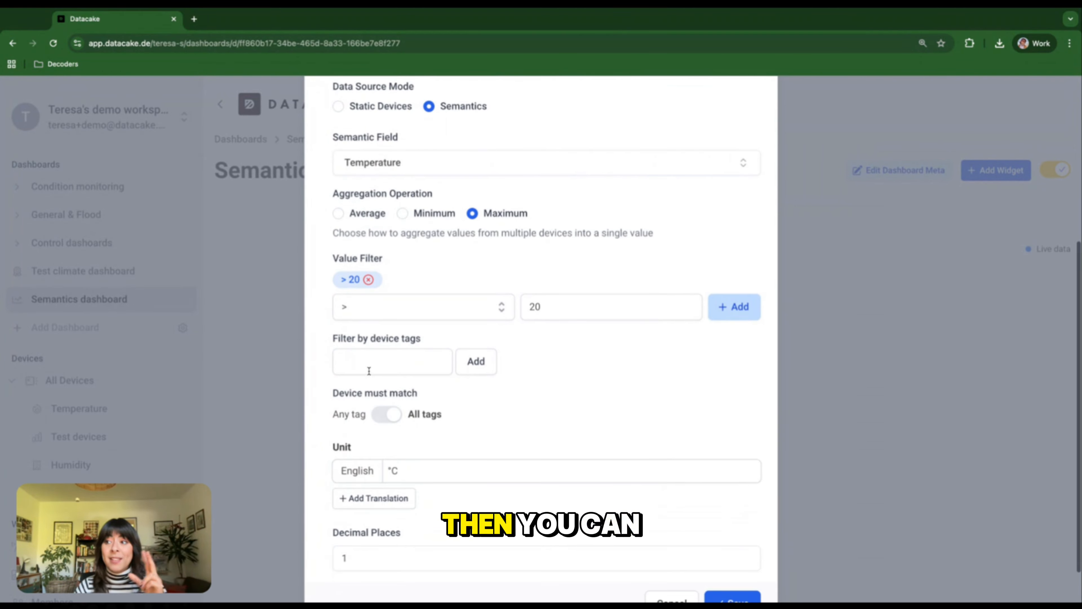
scroll(496, 420, "down", 1)
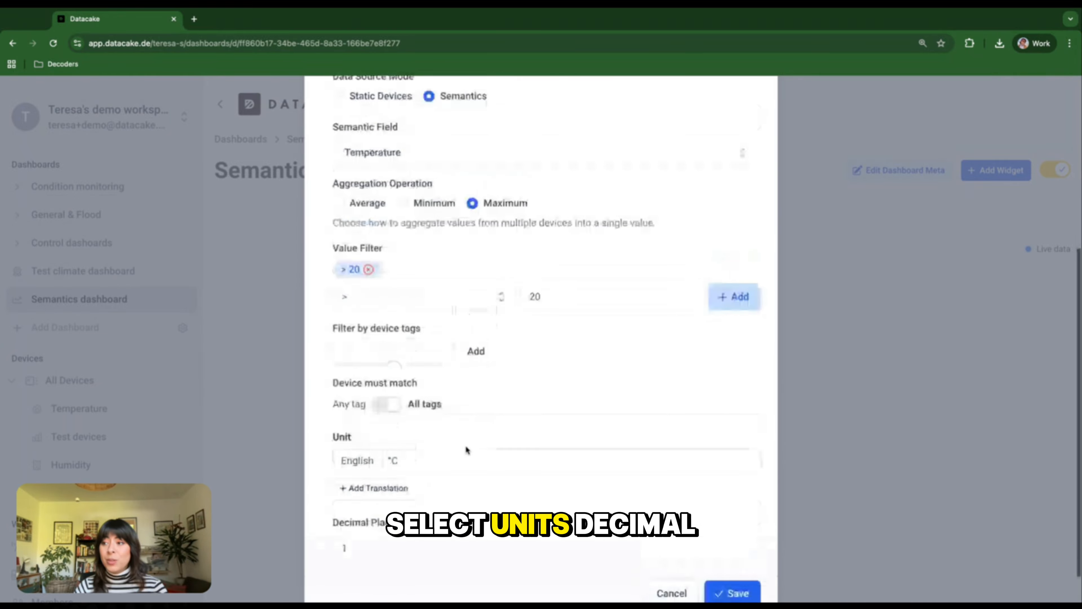
- Examine the value widget's appearance options and its preconfigured gauge values, colors and range names
scroll(465, 448, "up", 8)
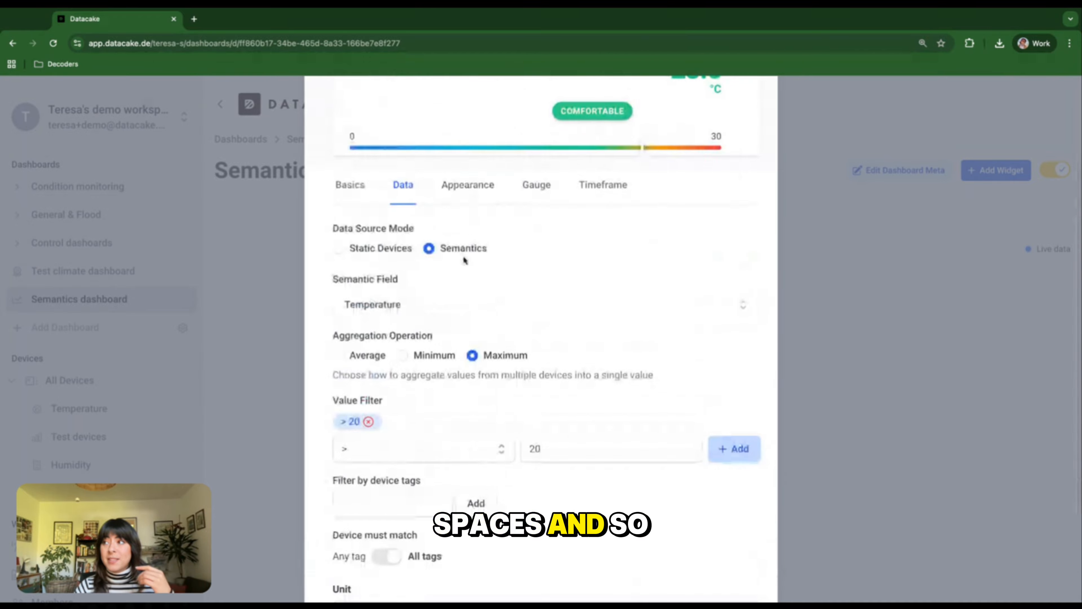
left_click(474, 279)
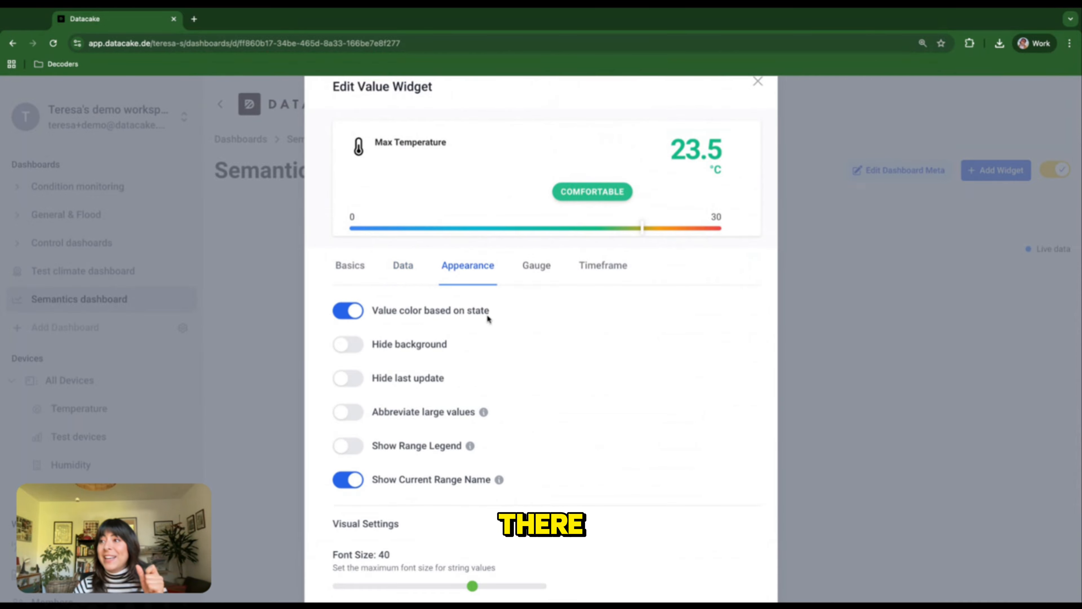
scroll(505, 365, "down", 10)
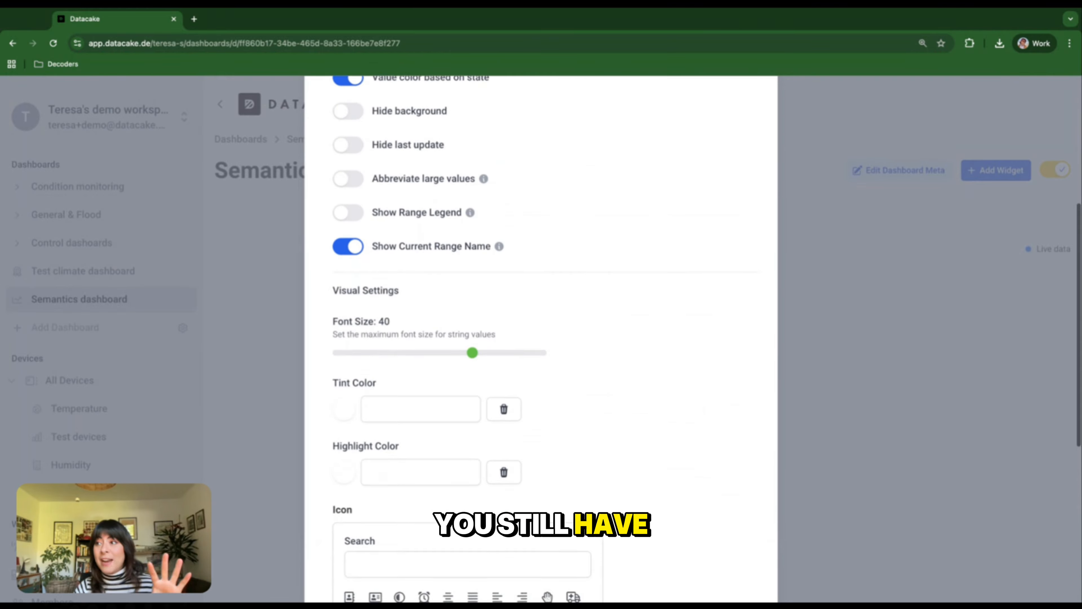
scroll(533, 320, "up", 10)
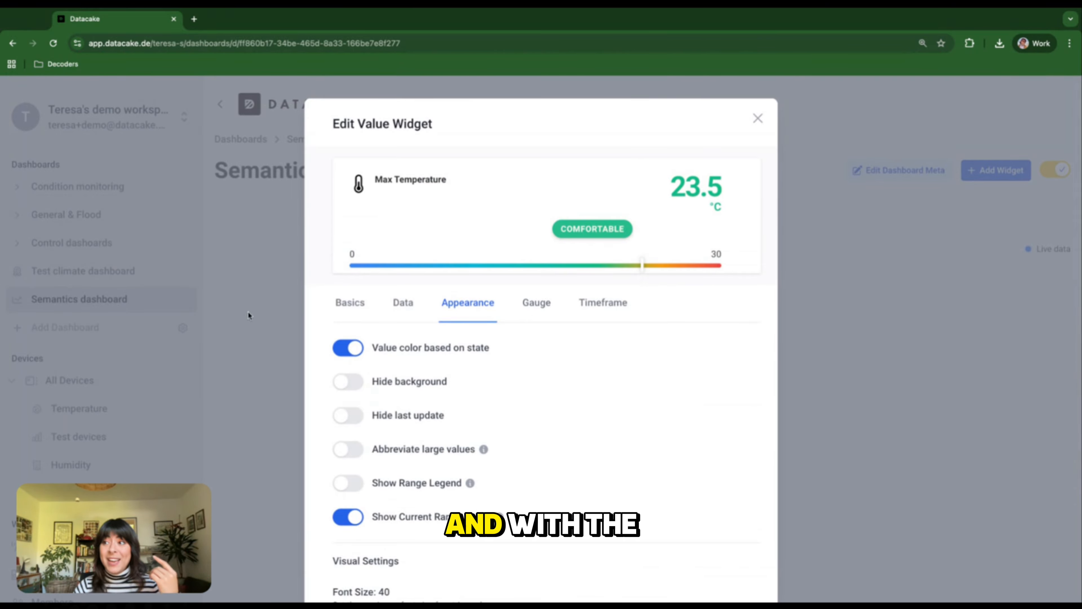
left_click(370, 318)
left_click(523, 322)
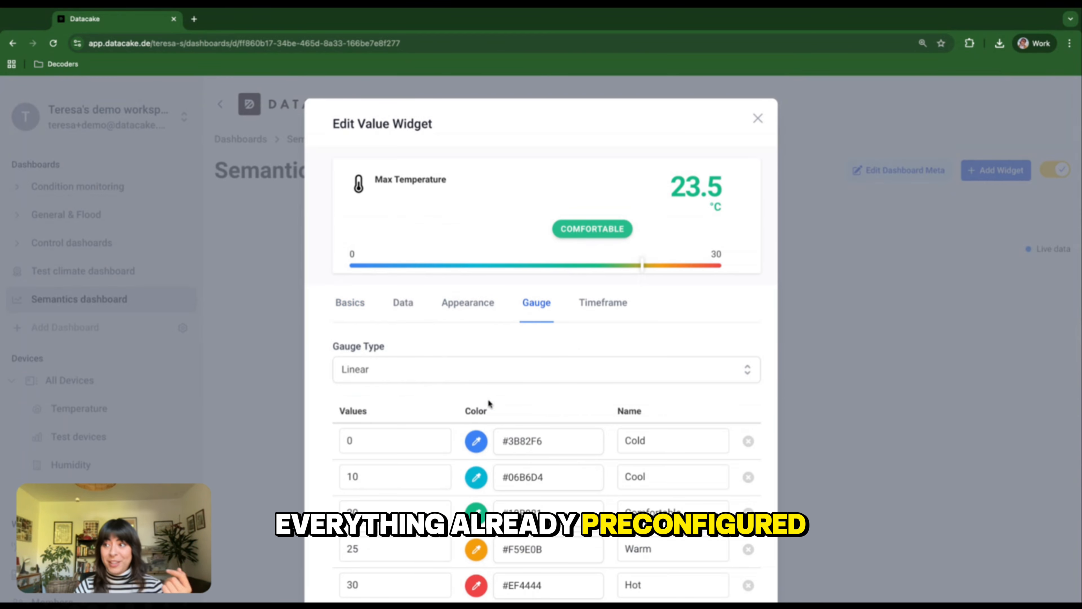
scroll(469, 422, "down", 3)
scroll(439, 341, "up", 2)
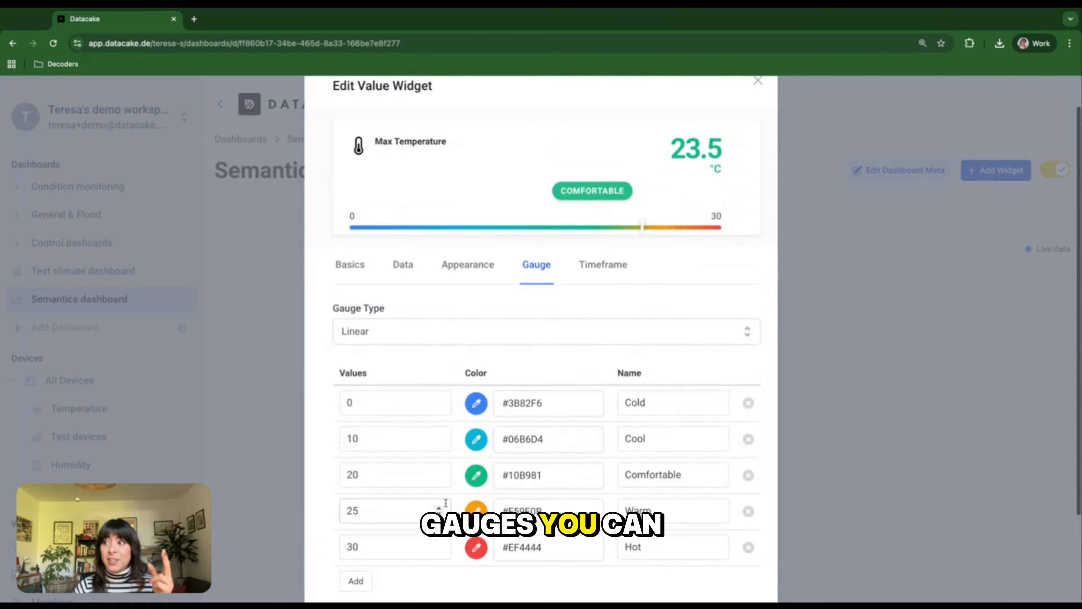
- Set the gauge type to Circular, check the timeframe options, and save the Max Temperature widget
left_click(437, 337)
left_click(373, 442)
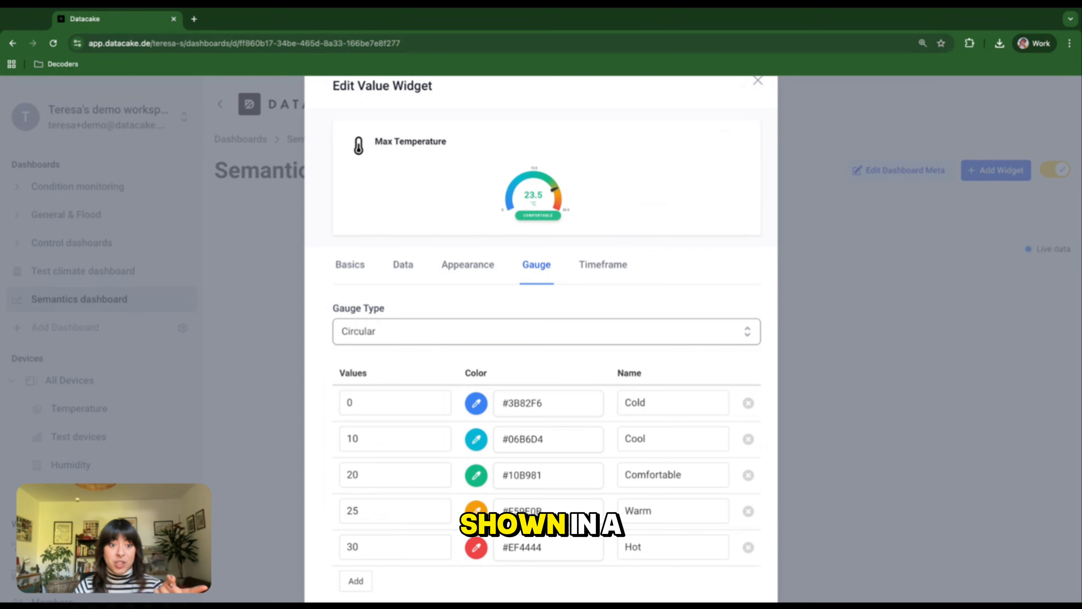
left_click(607, 280)
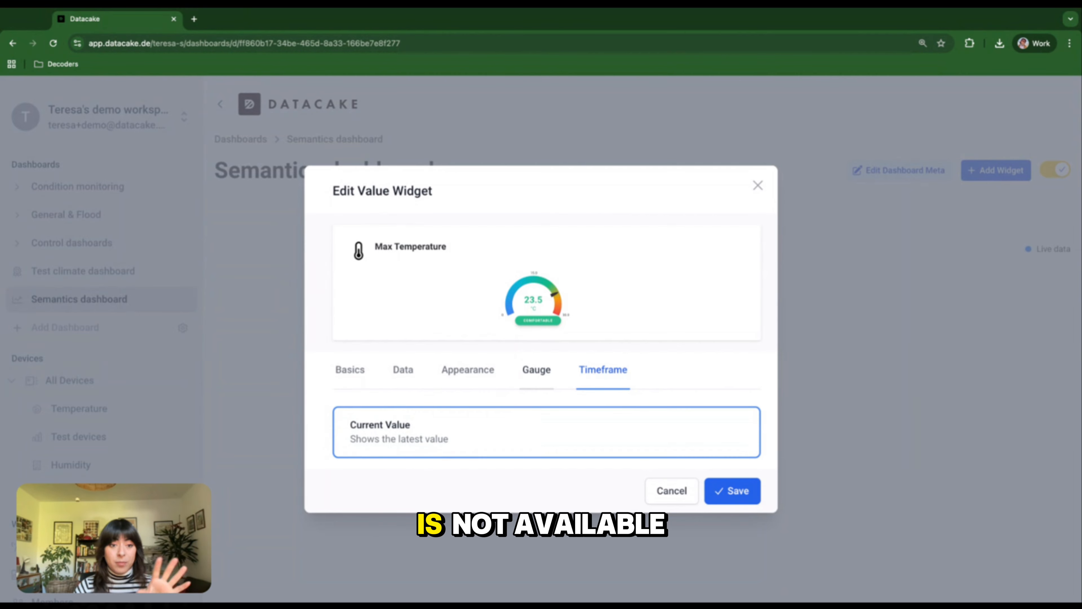
left_click(730, 502)
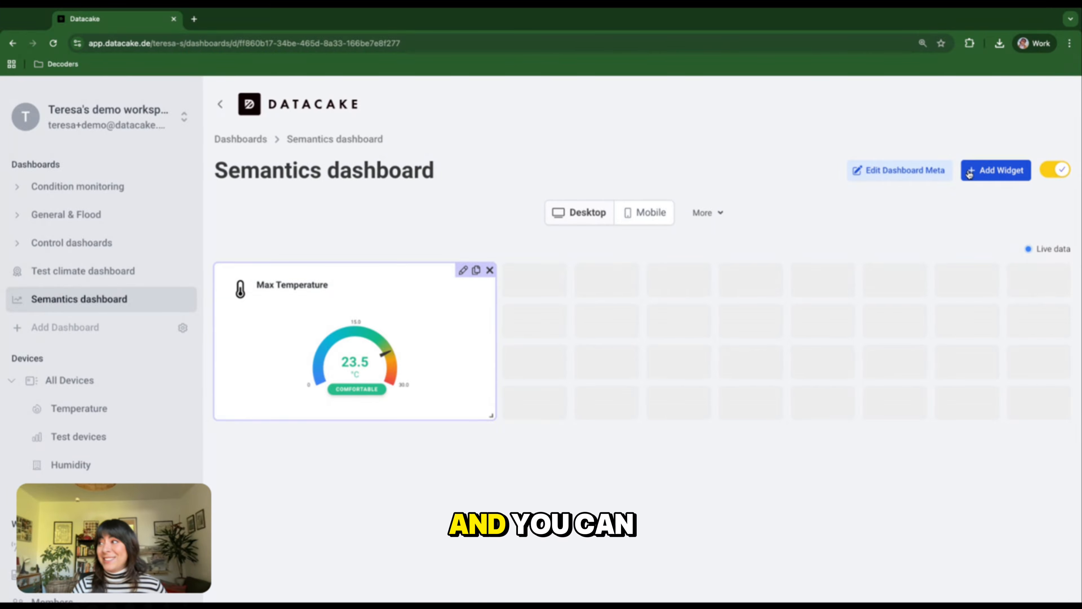
- Add another value widget to the dashboard and apply the Humidity preset
left_click(982, 172)
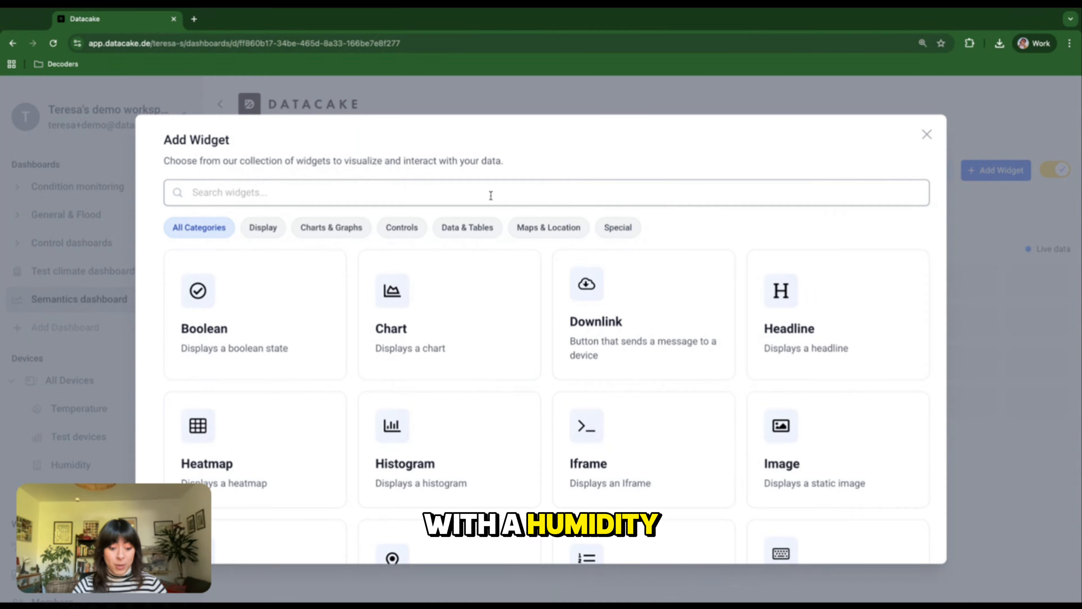
type("val")
left_click(435, 362)
left_click(384, 369)
left_click(380, 442)
- Configure the new widget's data to use the Humidity semantic field with the Average aggregation
left_click(402, 303)
left_click(533, 422)
left_click(532, 404)
scroll(541, 397, "down", 2)
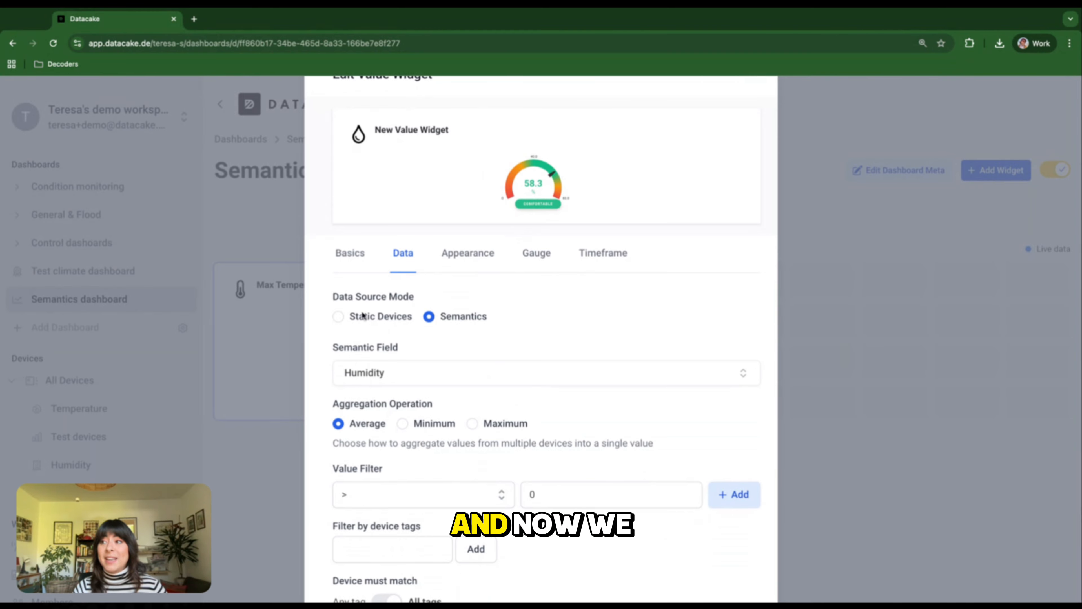
- Change the humidity widget's English title to "Avg Humidity"
left_click(350, 253)
triple_click(429, 462)
type("A")
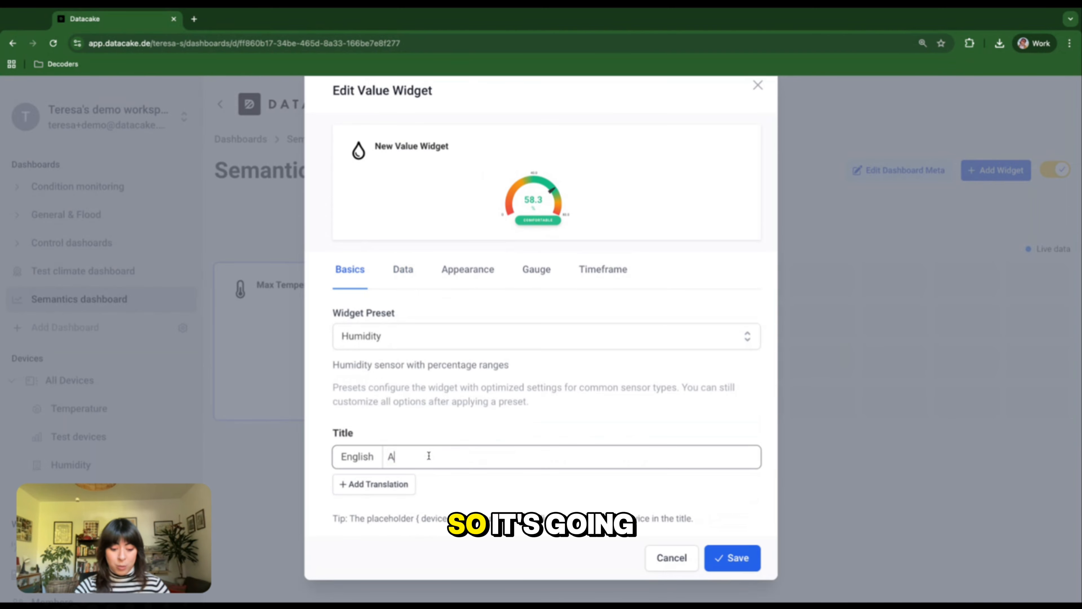
type("vg Humidity")
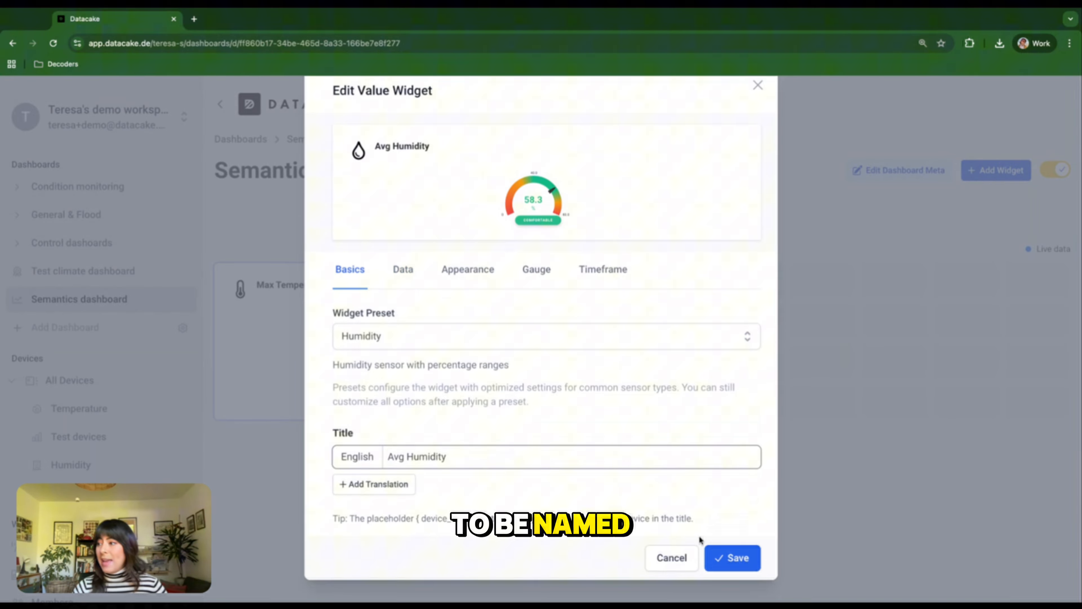
- Save the humidity widget and place it beside the Max Temperature widget at a matching size
left_click(732, 557)
left_click_drag(453, 474, 741, 318)
left_click_drag(782, 373, 761, 410)
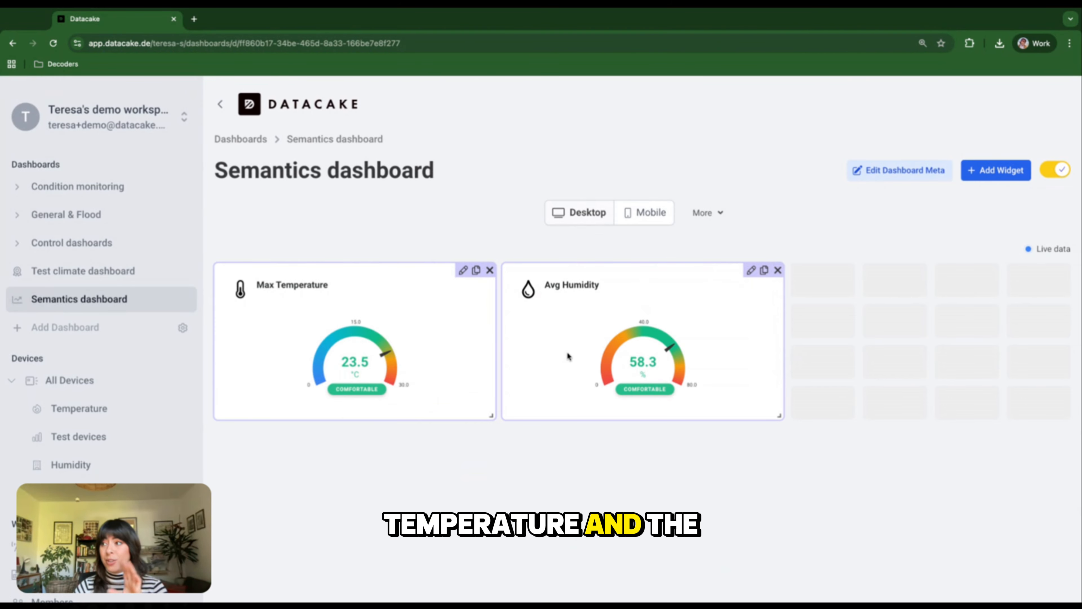
- Add a histogram widget to the dashboard and switch its data source mode to Semantics
left_click(996, 170)
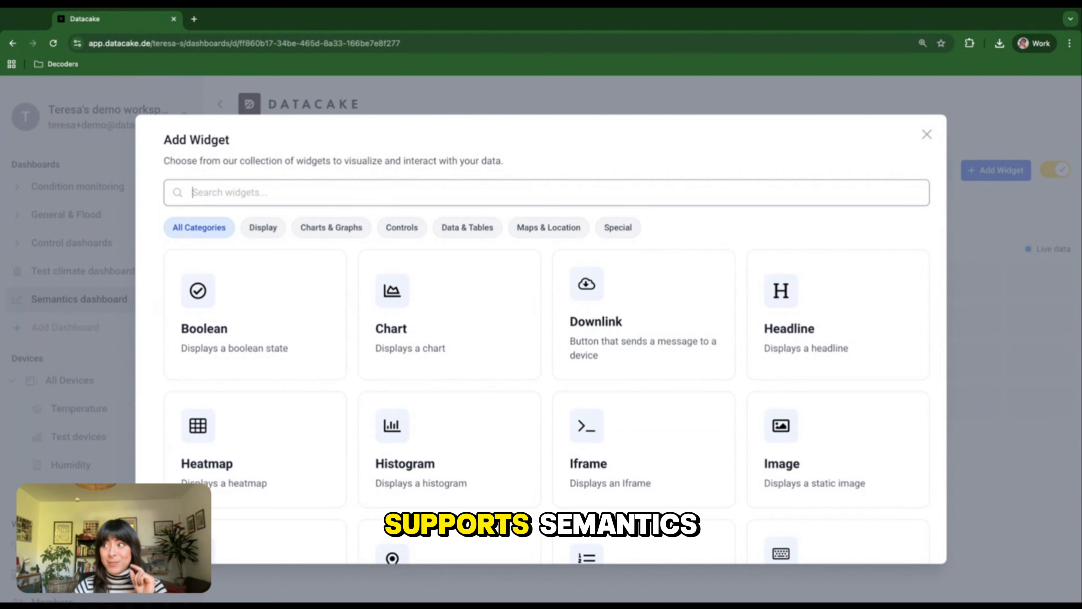
type("h")
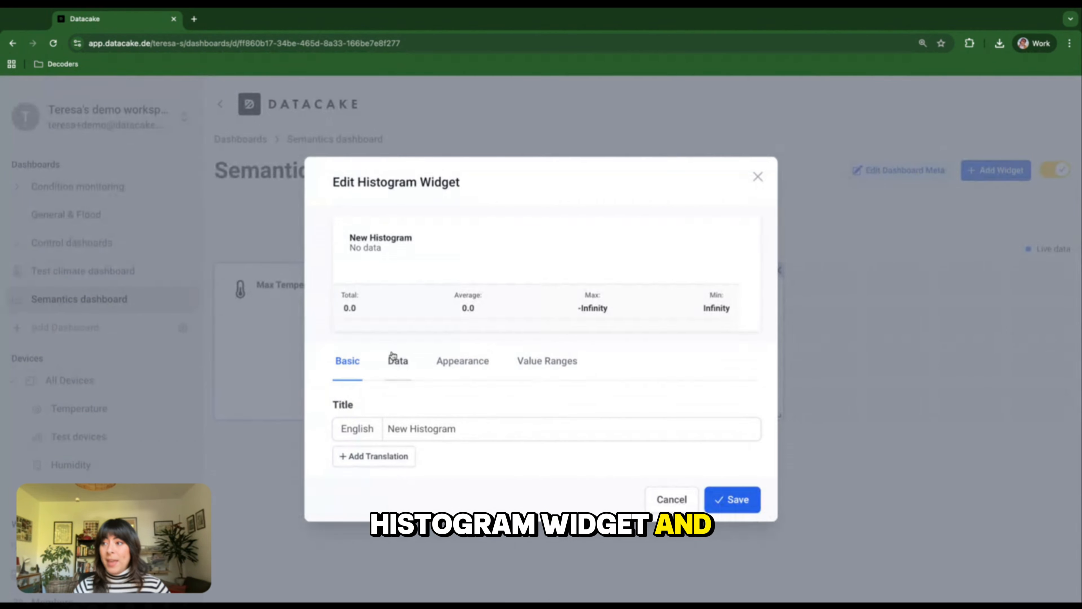
left_click(399, 362)
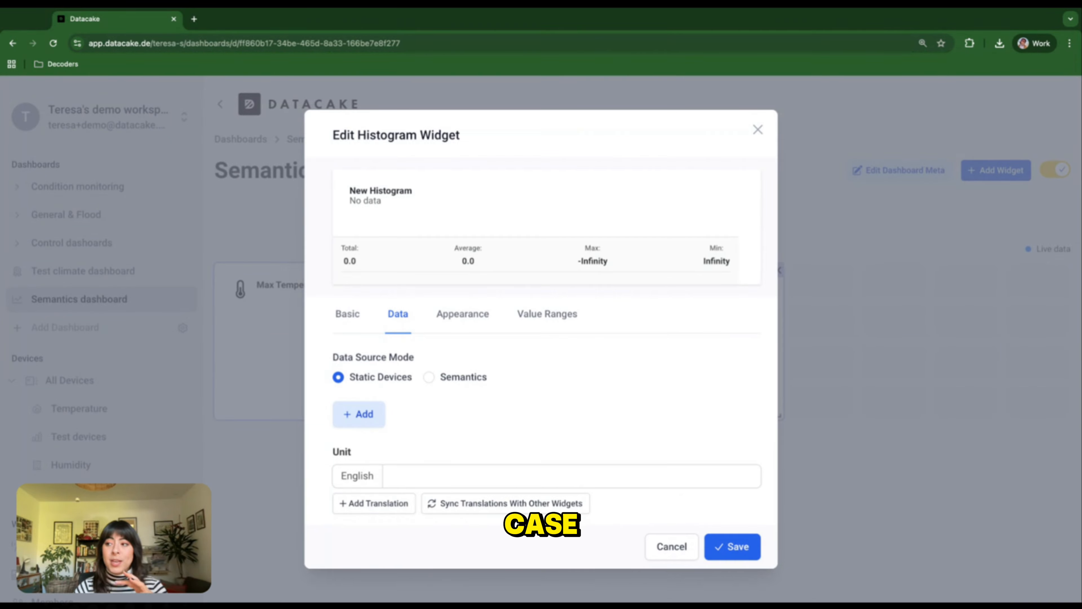
left_click(429, 376)
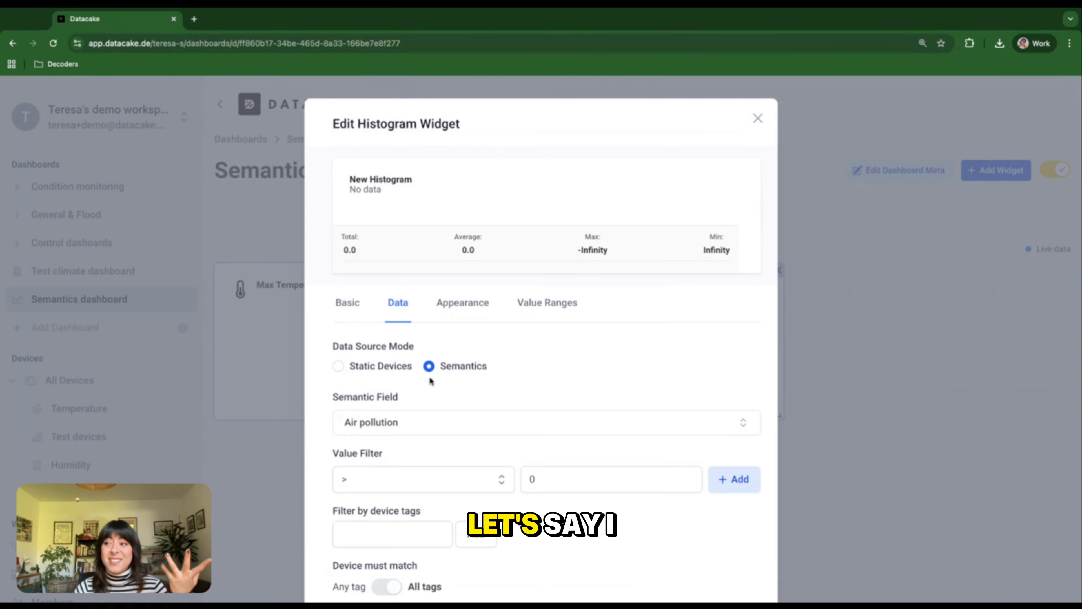
- Set the histogram's semantic field to Temperature
scroll(429, 379, "down", 2)
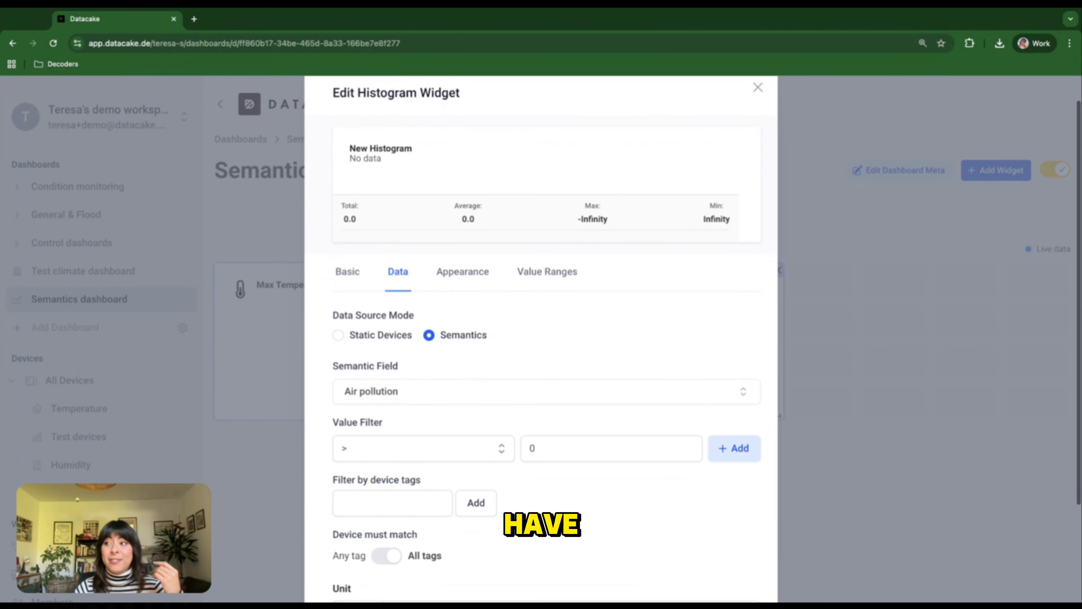
scroll(429, 337, "down", 1)
left_click(396, 363)
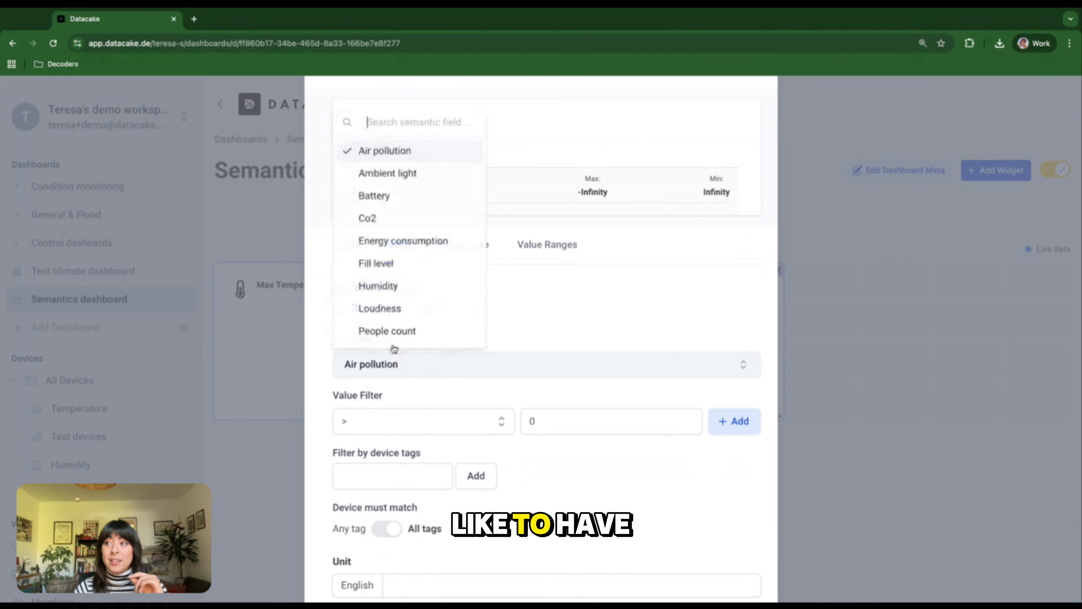
scroll(386, 314, "down", 3)
scroll(385, 315, "down", 2)
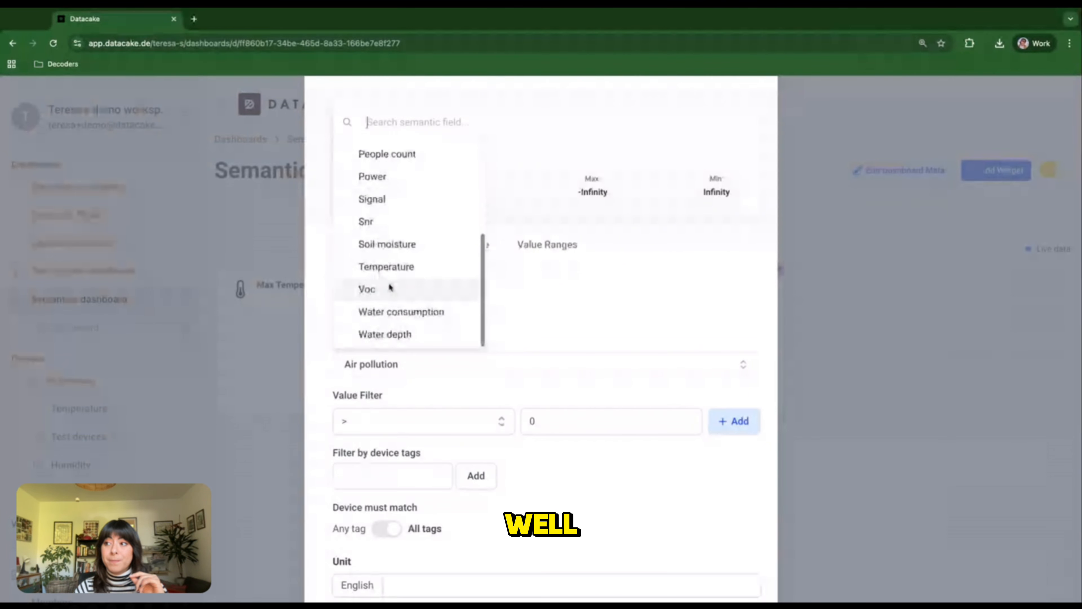
left_click(389, 268)
scroll(490, 427, "down", 1)
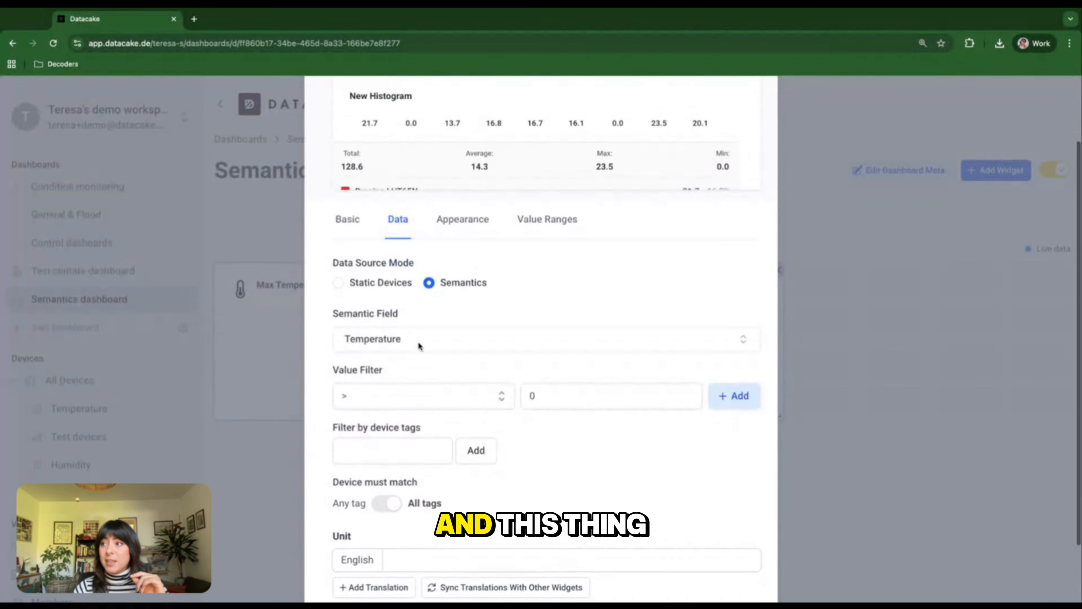
- Review the devices listed in the histogram preview and set the English unit to °C
scroll(502, 235, "up", 3)
scroll(502, 235, "down", 4)
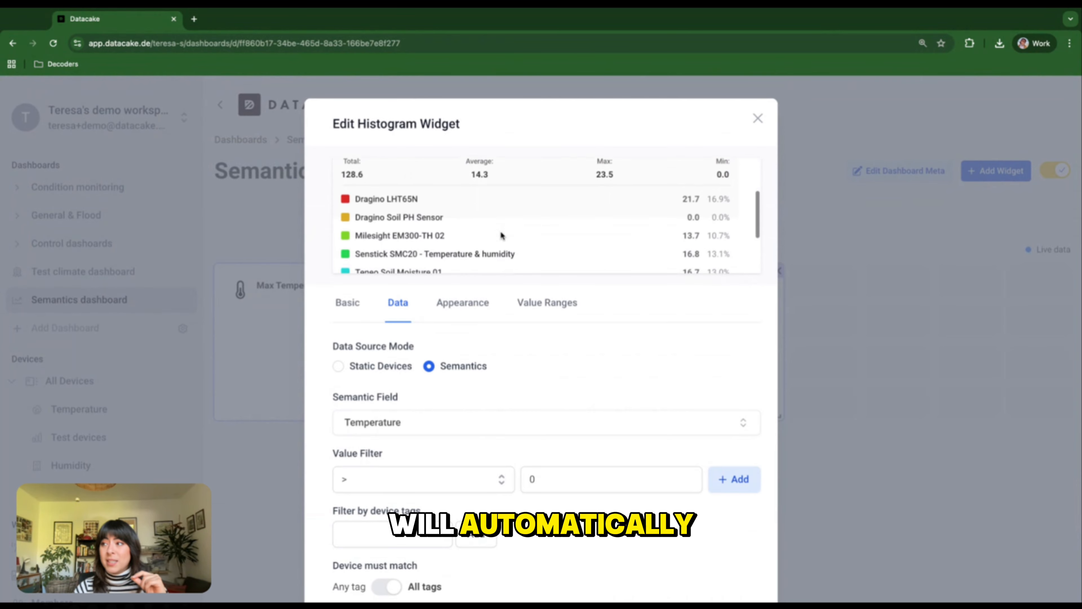
scroll(502, 230, "down", 3)
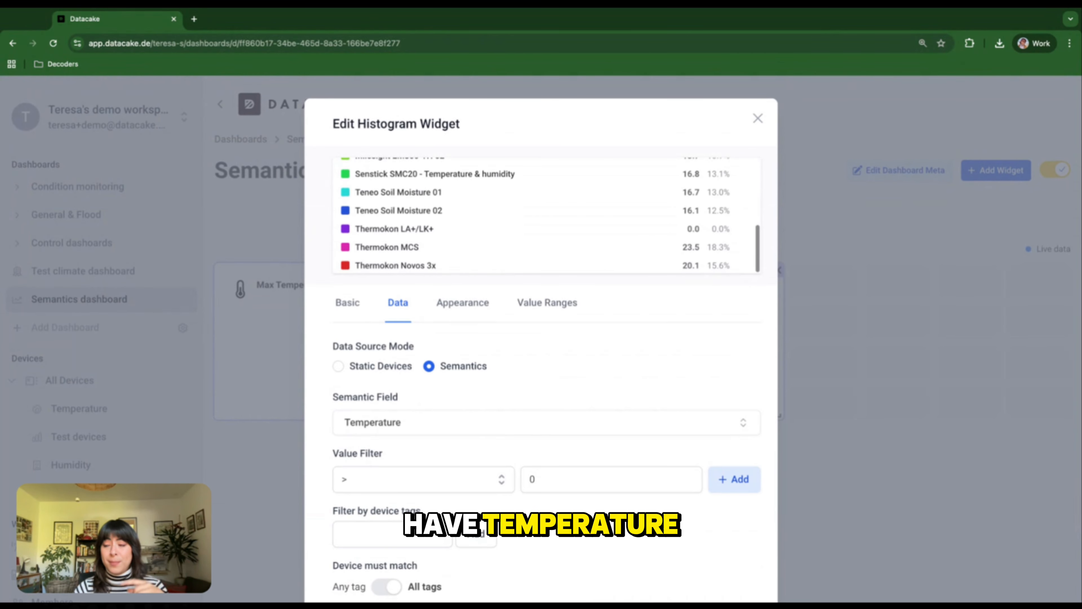
scroll(502, 231, "up", 5)
scroll(502, 230, "down", 4)
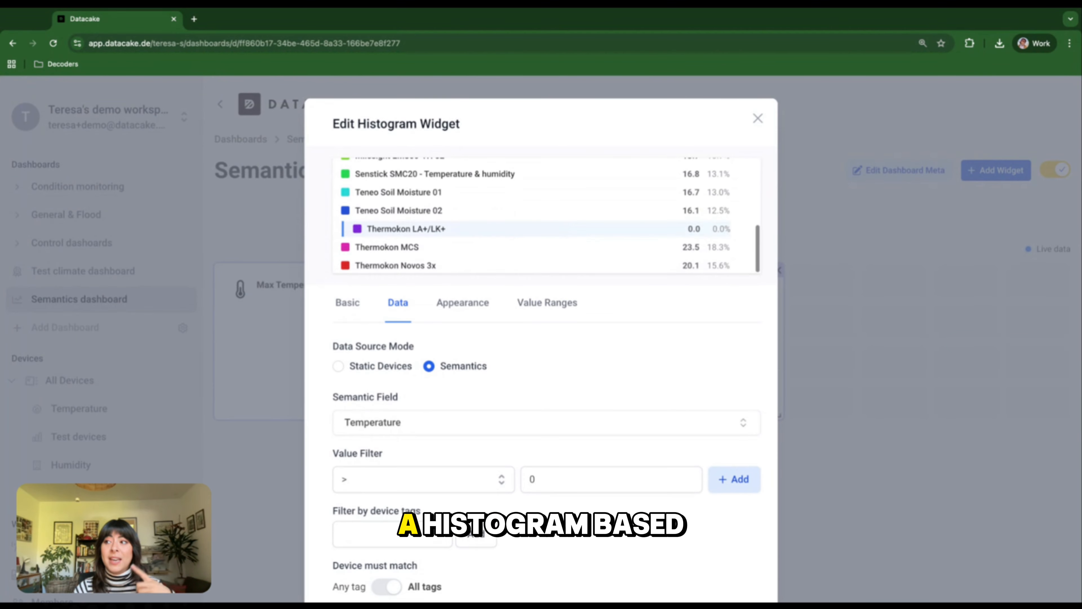
scroll(486, 396, "down", 3)
scroll(473, 424, "down", 1)
left_click(406, 505)
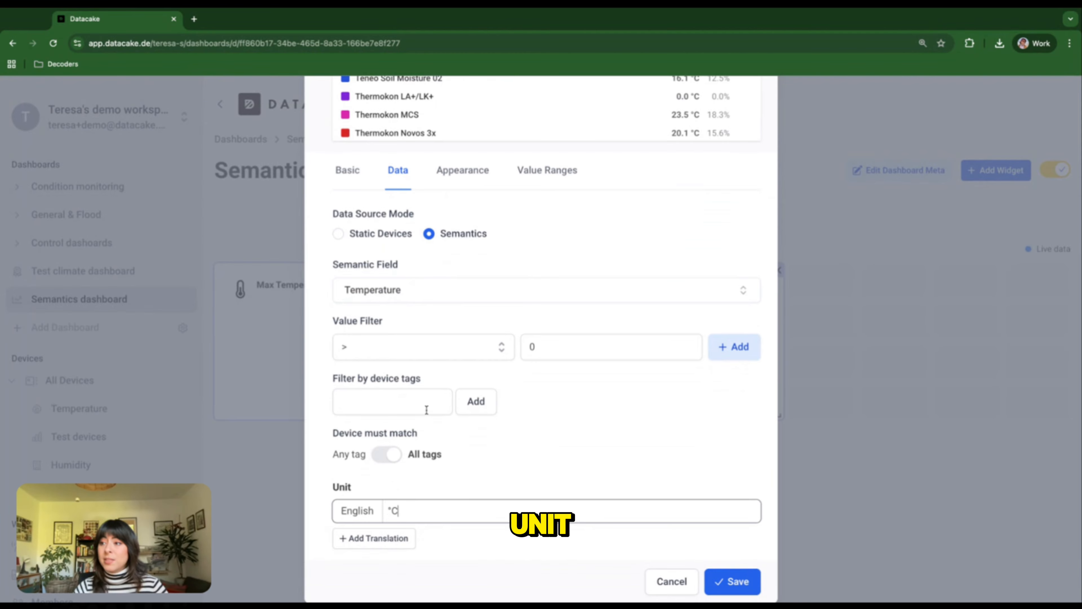
- Try another chart type for the histogram and return it to Bar Chart
scroll(420, 412, "up", 1)
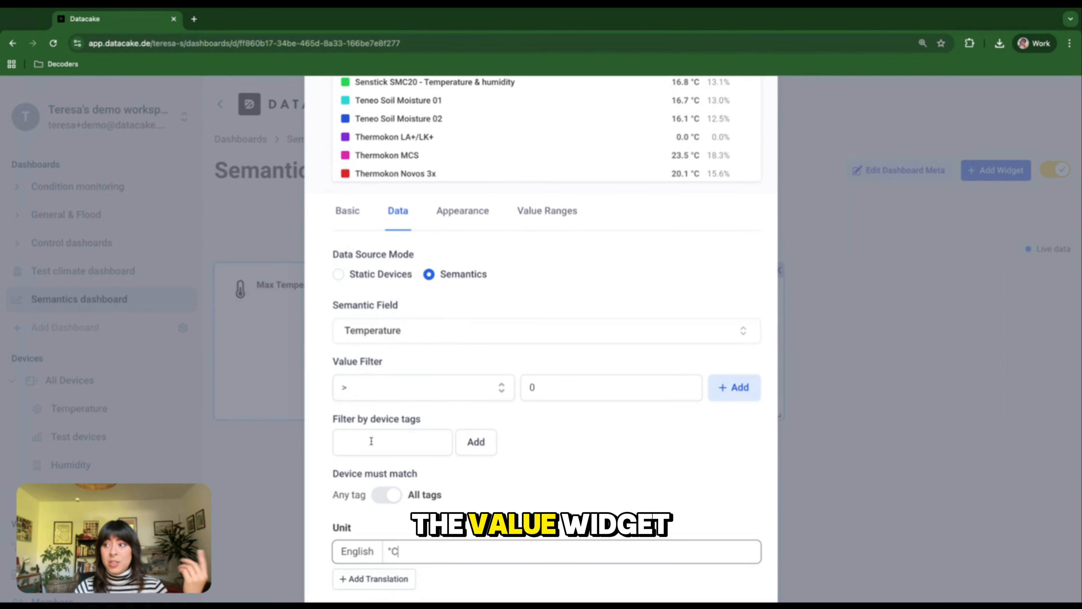
scroll(371, 442, "up", 1)
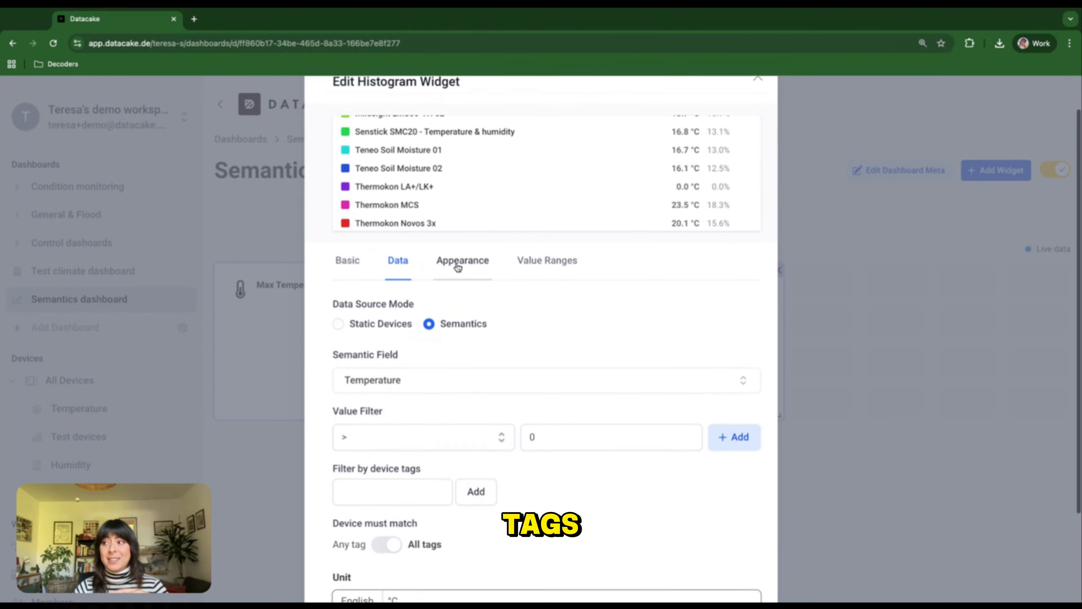
left_click(457, 263)
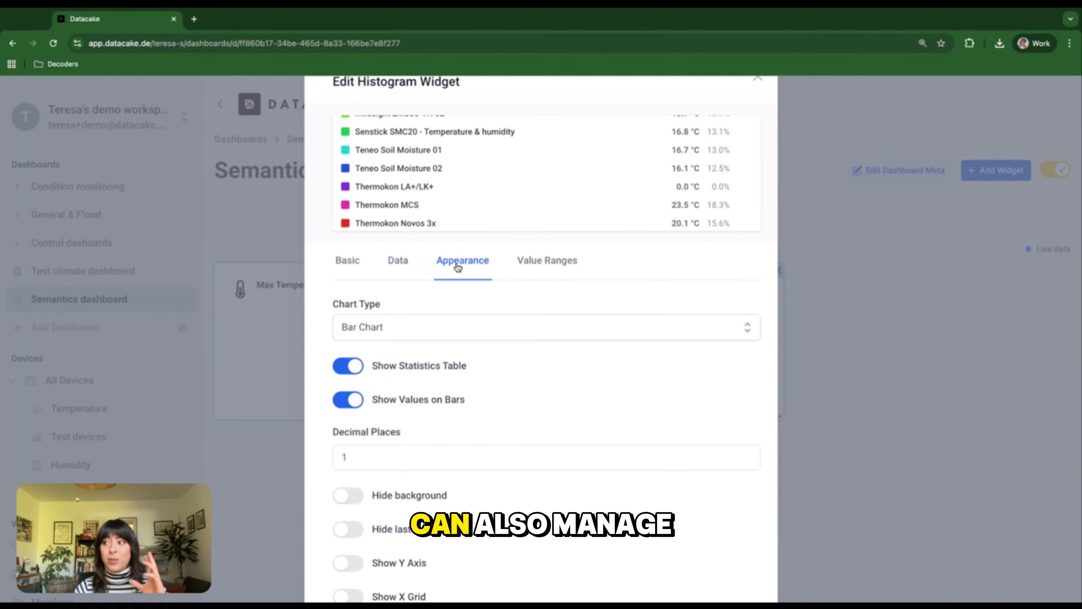
left_click(447, 330)
left_click(381, 384)
left_click(380, 328)
left_click(364, 360)
- Turn off the histogram's statistics table and keep the values displayed on the bars
scroll(374, 397, "down", 4)
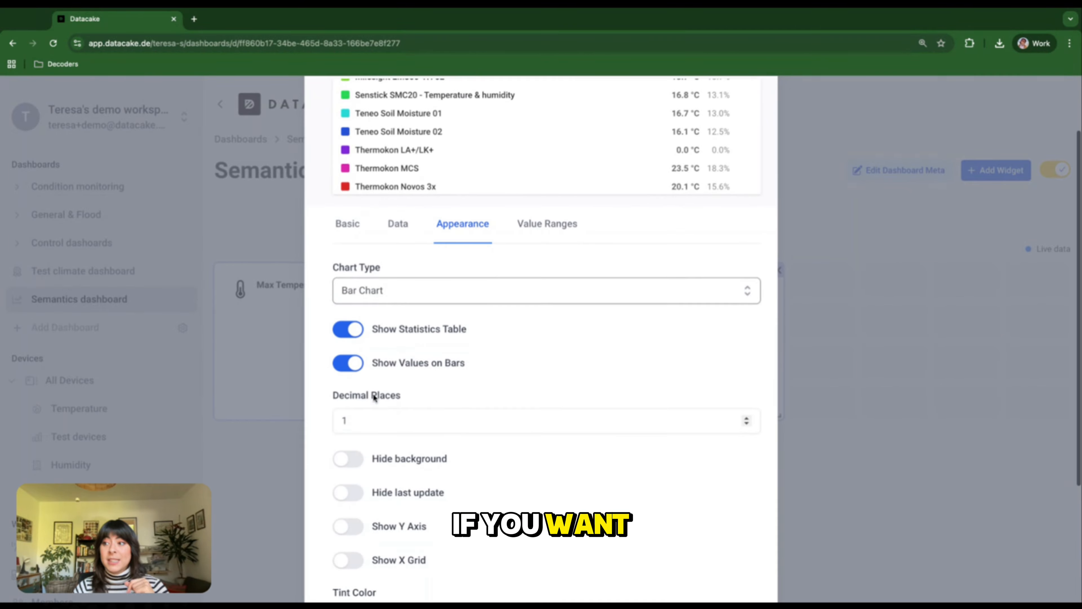
scroll(471, 451, "down", 1)
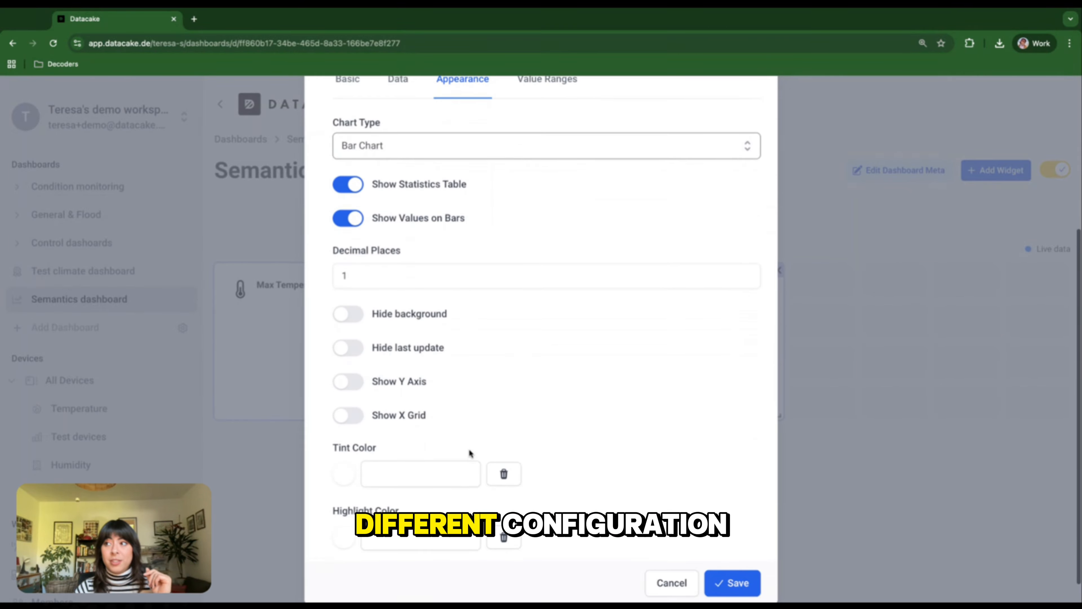
scroll(417, 194, "up", 4)
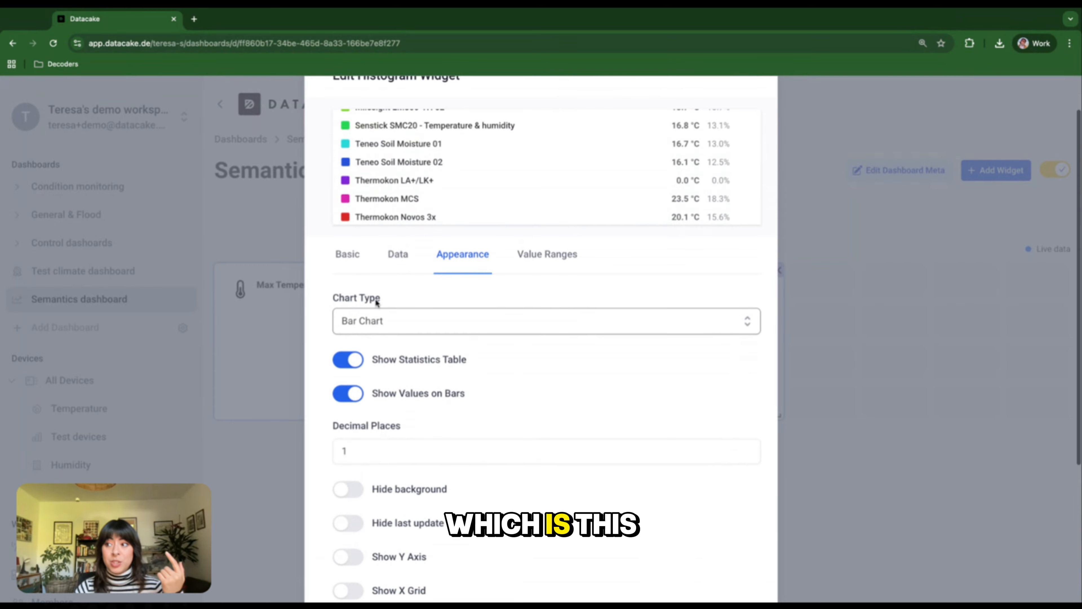
left_click(352, 362)
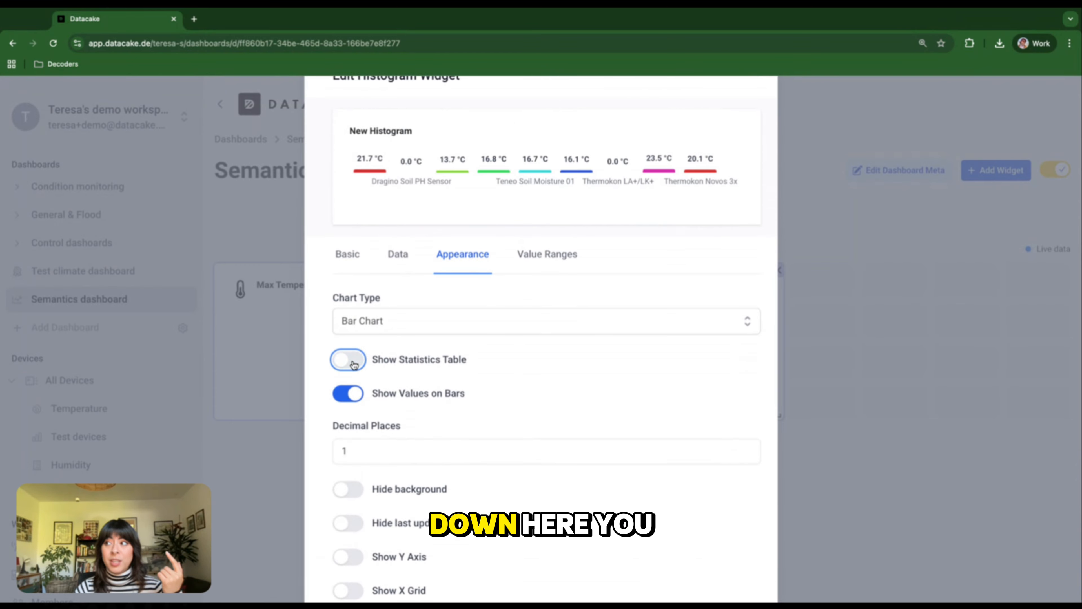
left_click(355, 398)
left_click(355, 398)
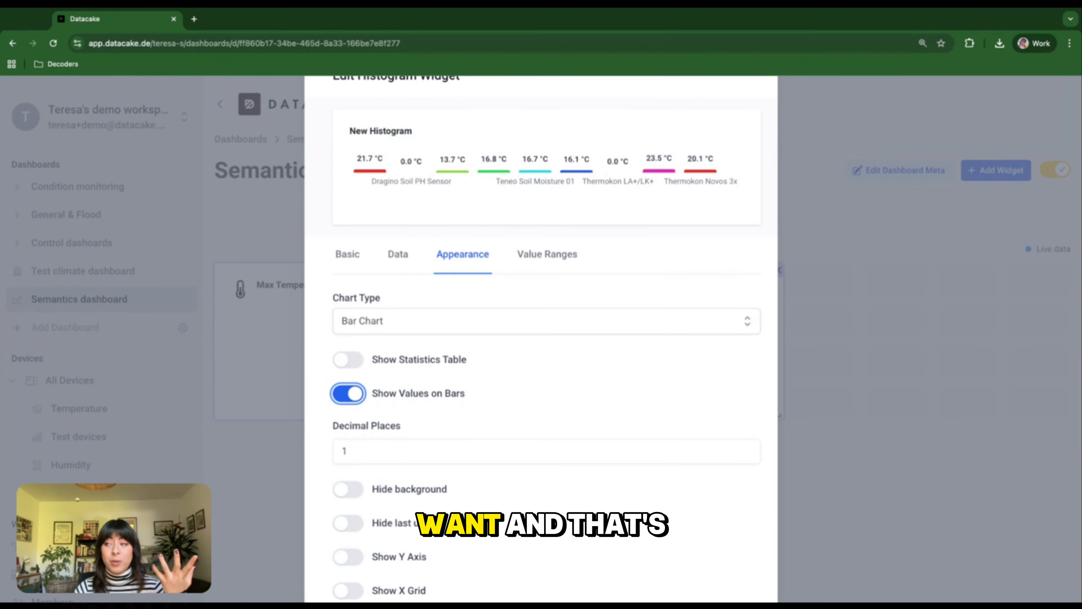
- Save the histogram widget and place it above the Max Temperature and Avg Humidity widgets
scroll(449, 415, "down", 3)
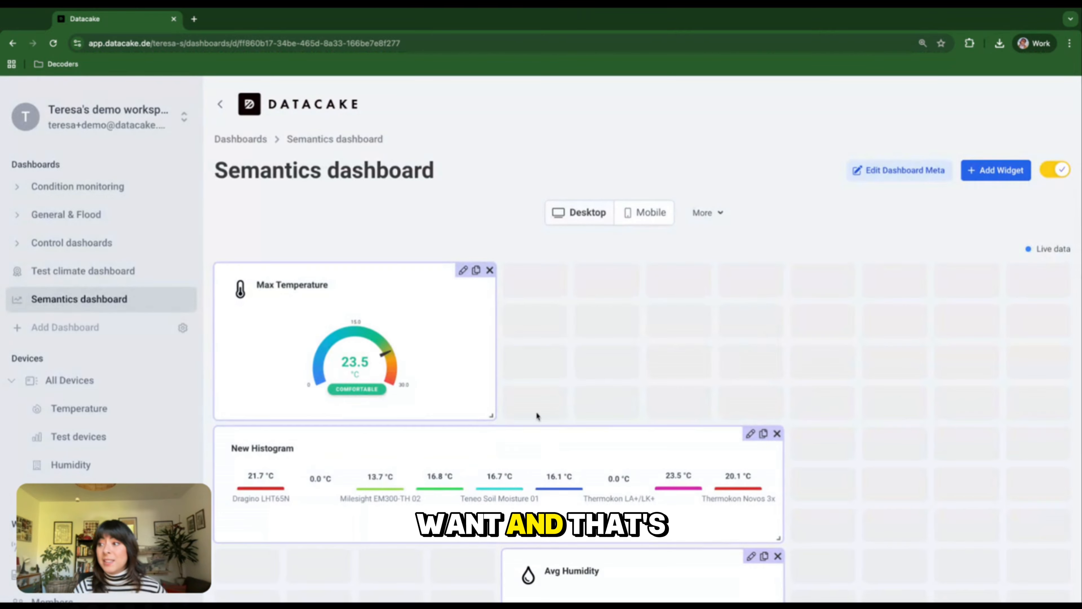
left_click_drag(519, 451, 518, 307)
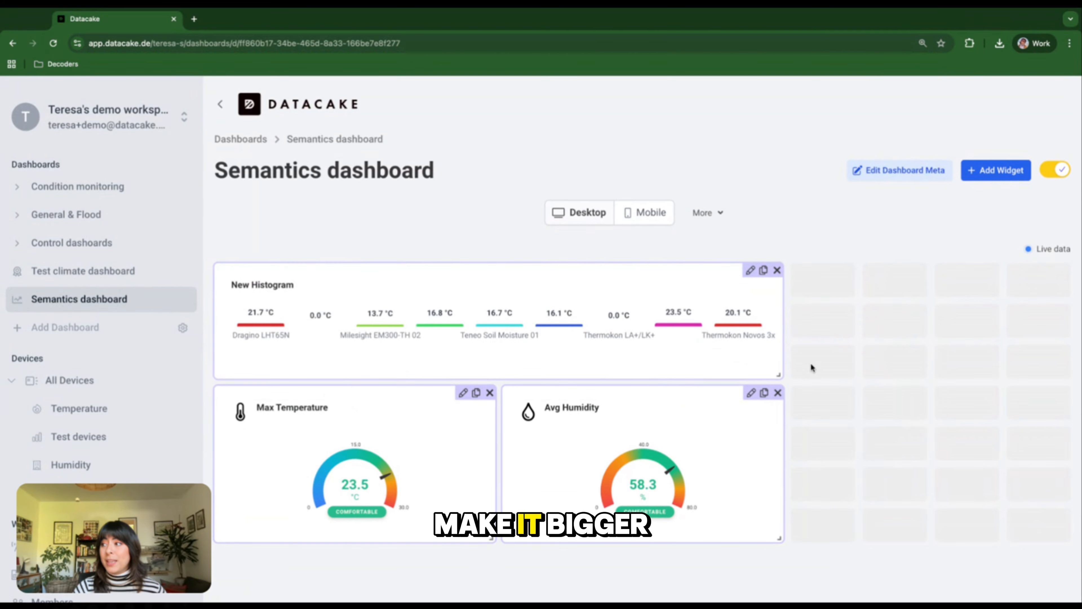
- Enlarge the histogram widget vertically and stack the Max Temperature and Avg Humidity widgets beside it, matching their combined height
left_click_drag(779, 374, 779, 497)
left_click_drag(311, 544, 887, 299)
left_click_drag(680, 534, 966, 459)
left_click_drag(779, 498, 779, 579)
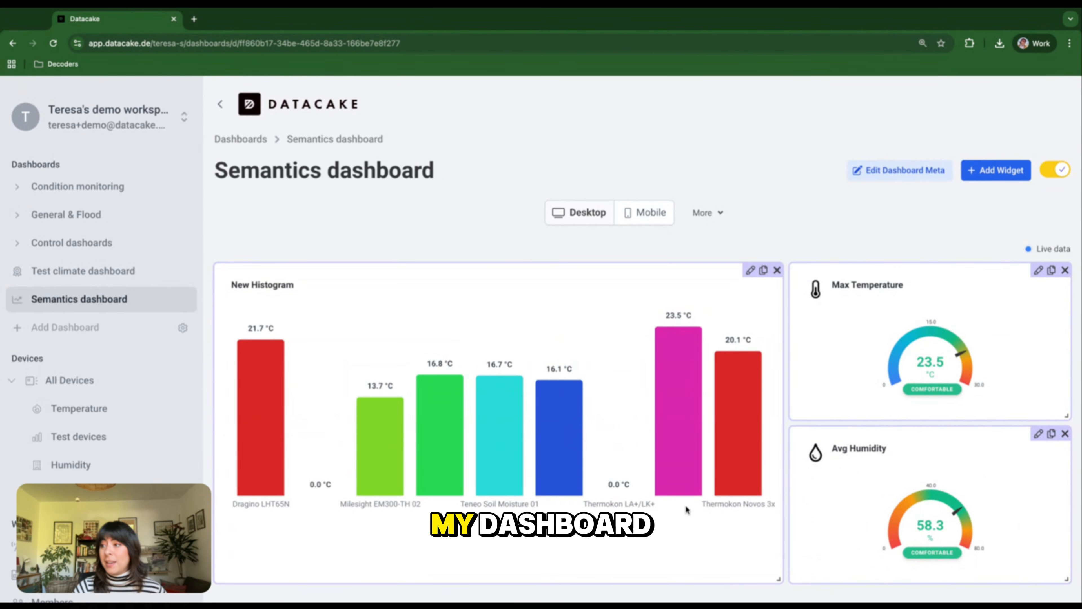
- Turn on the statistics table in the histogram widget's appearance settings and save the widget
left_click(751, 270)
left_click(430, 420)
scroll(430, 422, "down", 2)
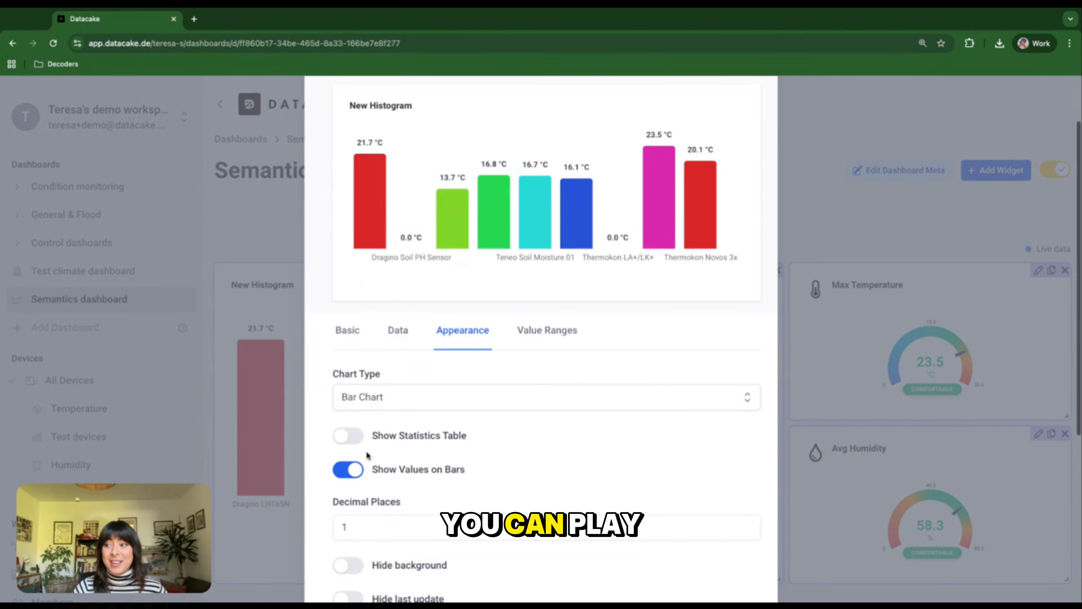
left_click(384, 437)
scroll(469, 469, "down", 5)
left_click(730, 557)
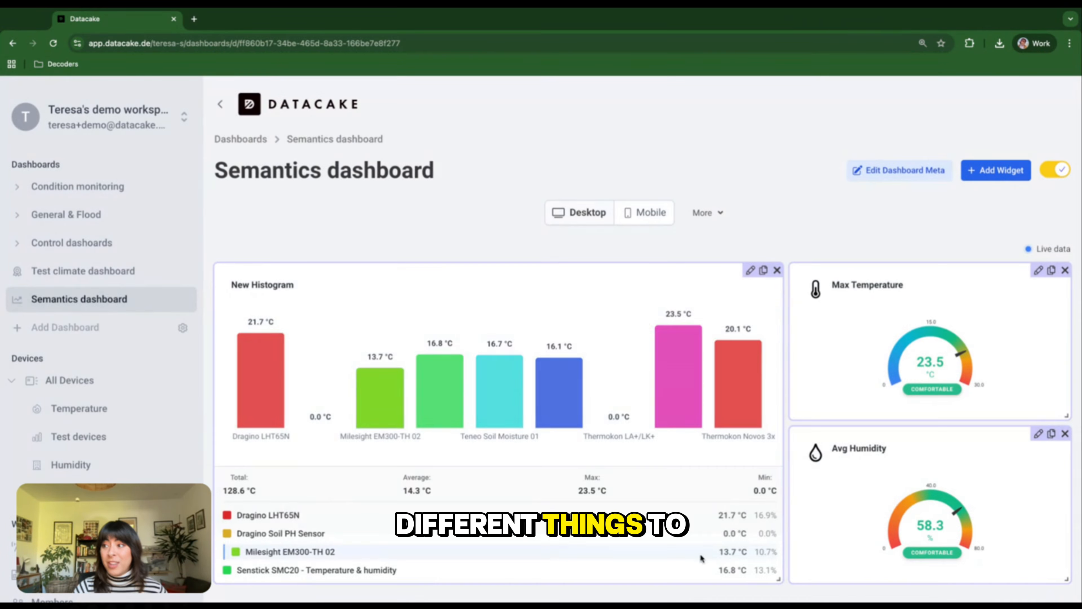
- Leave dashboard edit mode to save the layout and review the histogram's statistics table
left_click(1058, 170)
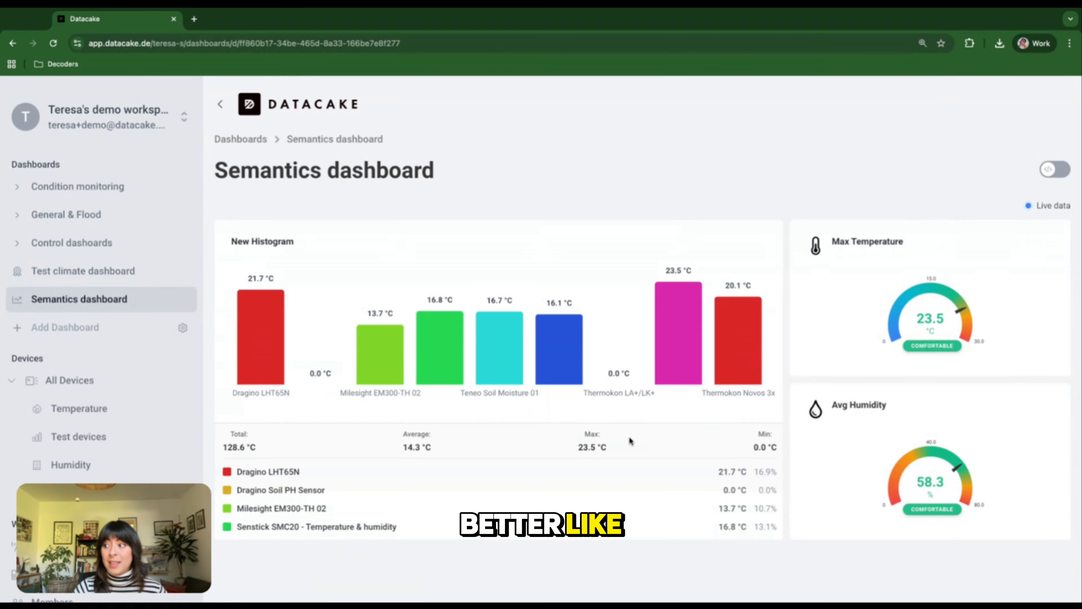
scroll(424, 343, "down", 3)
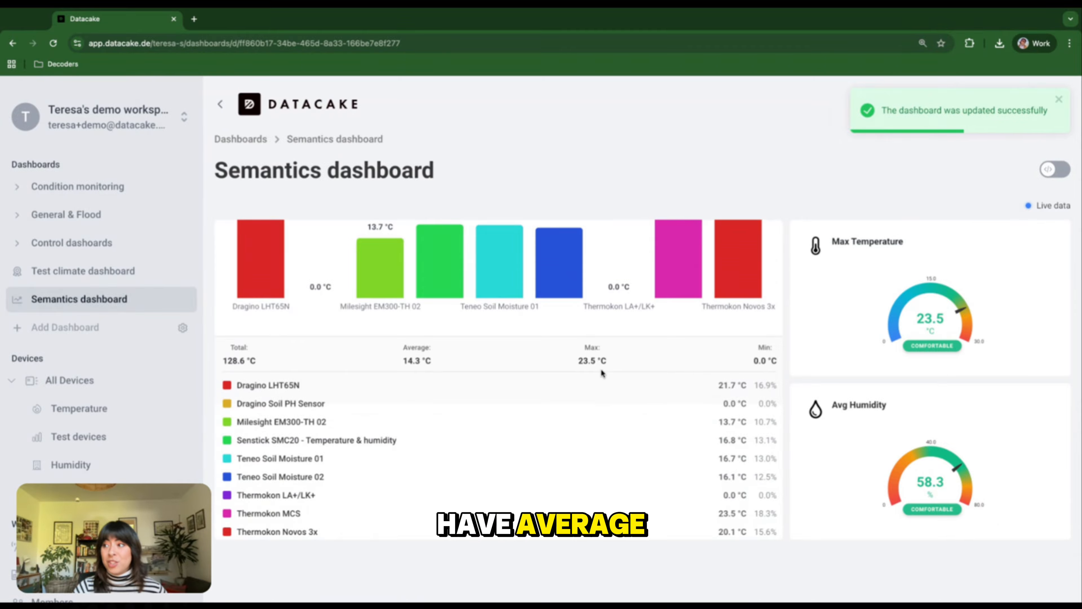
scroll(740, 374, "up", 3)
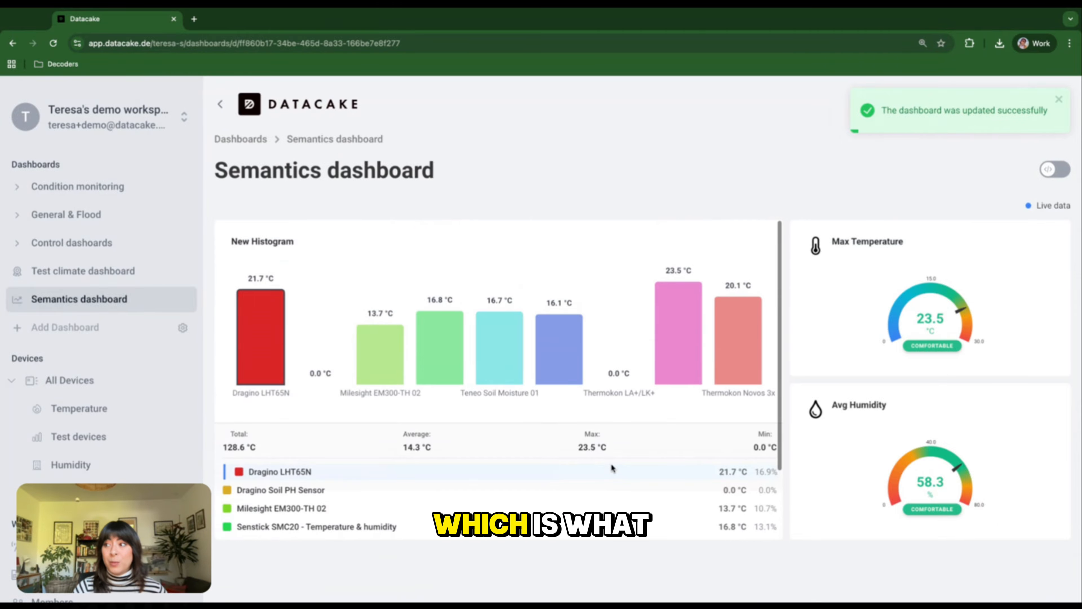
mouse_move(374, 355)
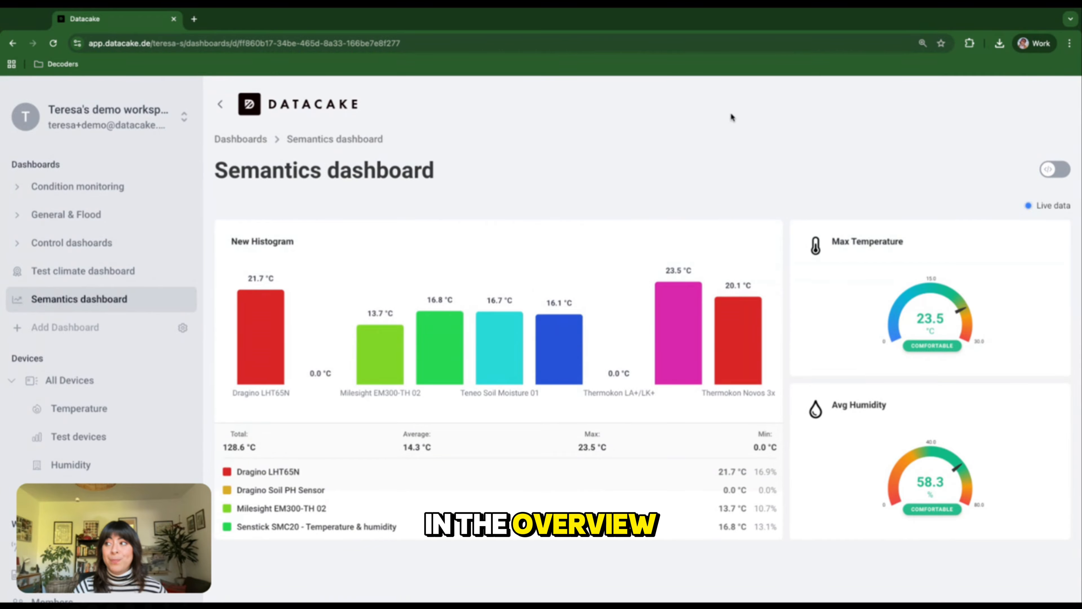